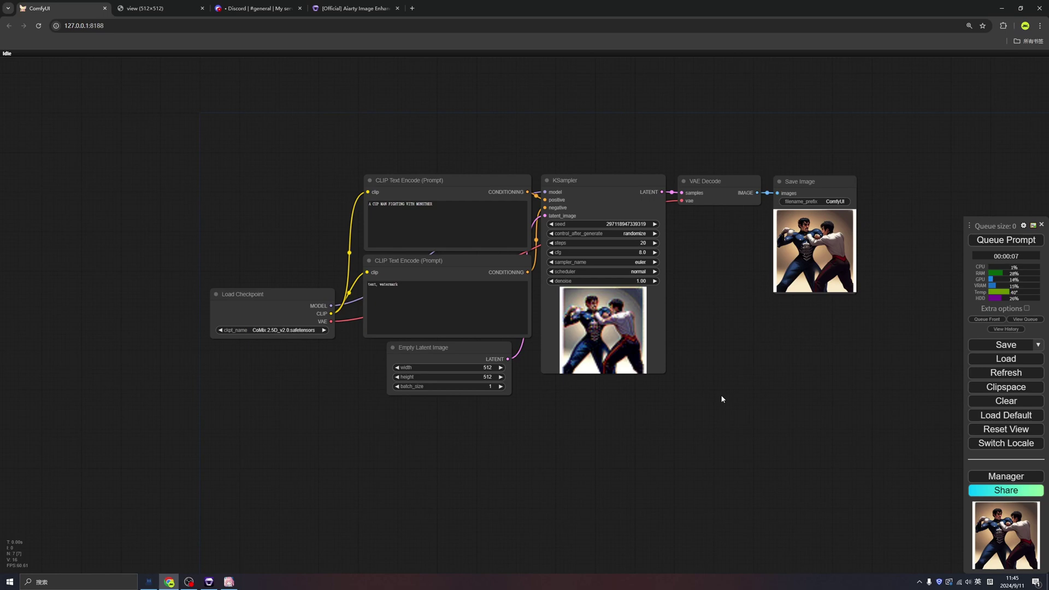
Open the ComfyUI Save Image render of the fighting scene in its own browser tab
{"action": "right_click", "coordinate": [811, 246]}
{"action": "left_click", "coordinate": [828, 267]}
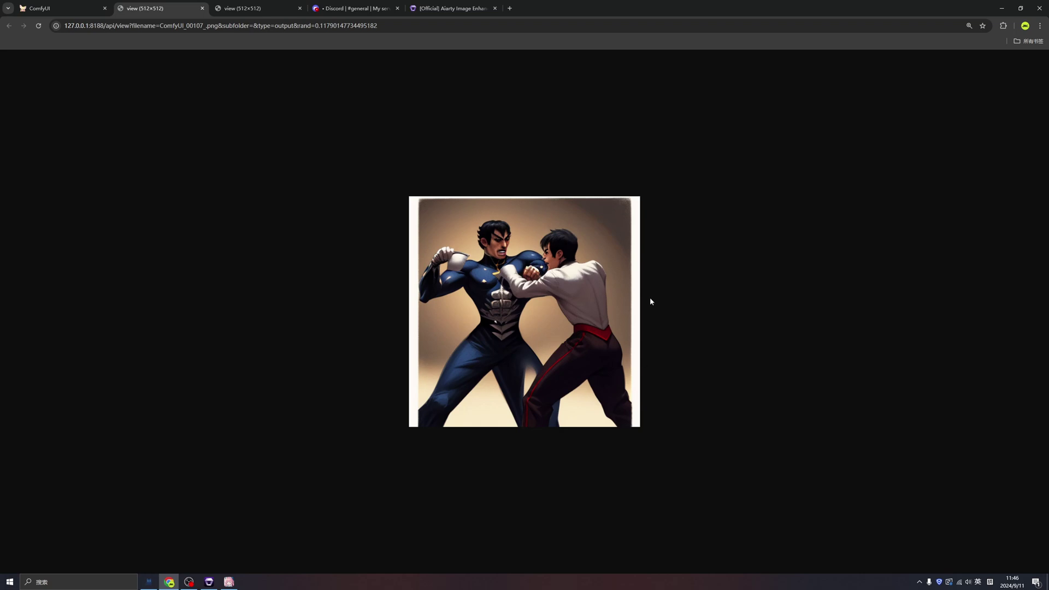
View Discord's pixel city Image #3 in a separate browser tab, then close the Discord image viewer
{"action": "key", "text": "ctrl+4"}
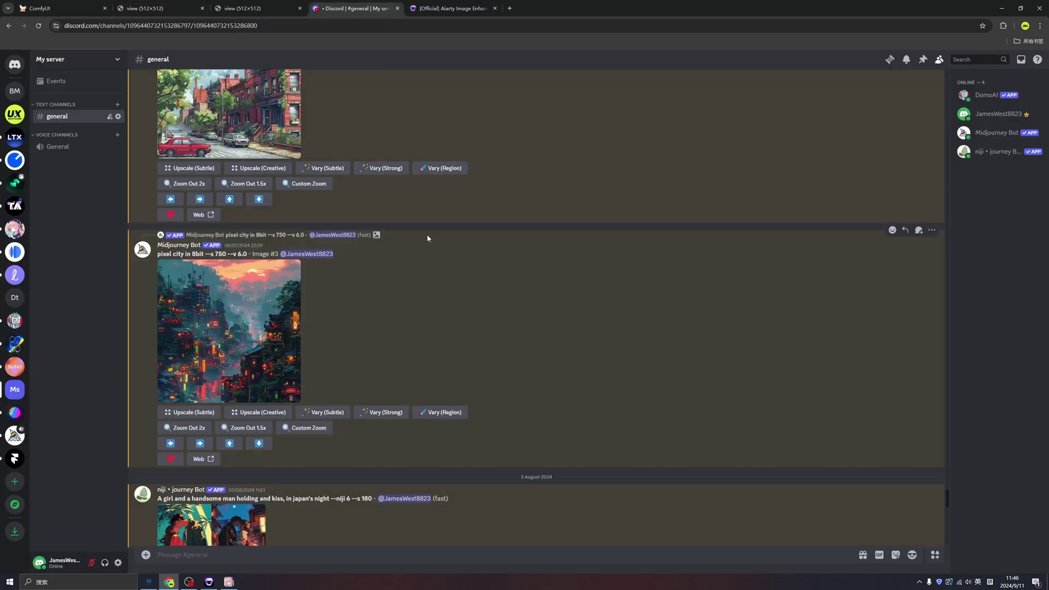
{"action": "scroll", "coordinate": [356, 305], "scroll_direction": "up", "scroll_amount": 2}
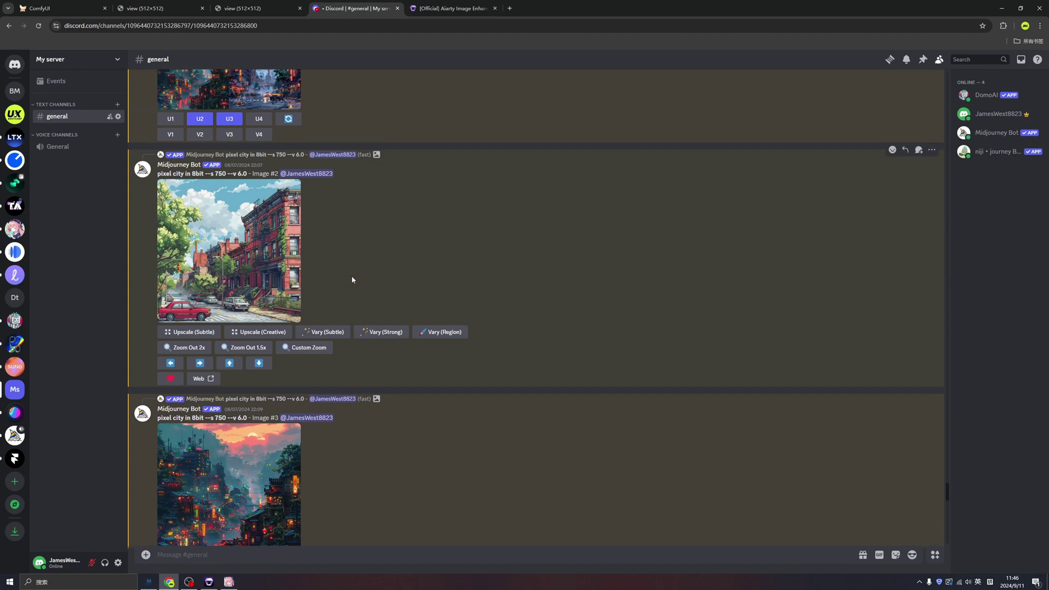
{"action": "scroll", "coordinate": [319, 272], "scroll_direction": "down", "scroll_amount": 2}
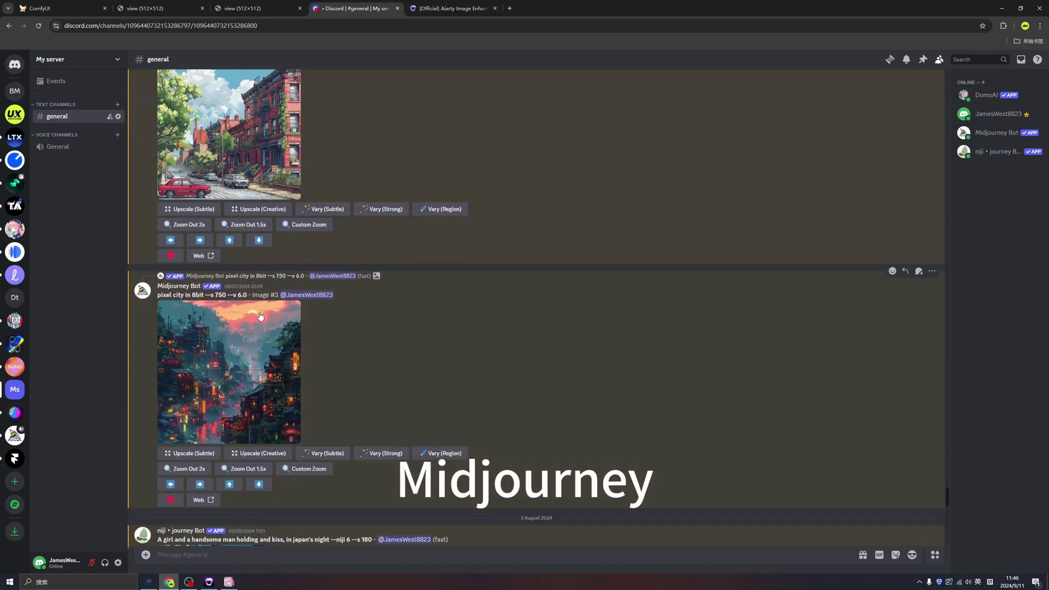
{"action": "left_click", "coordinate": [246, 361]}
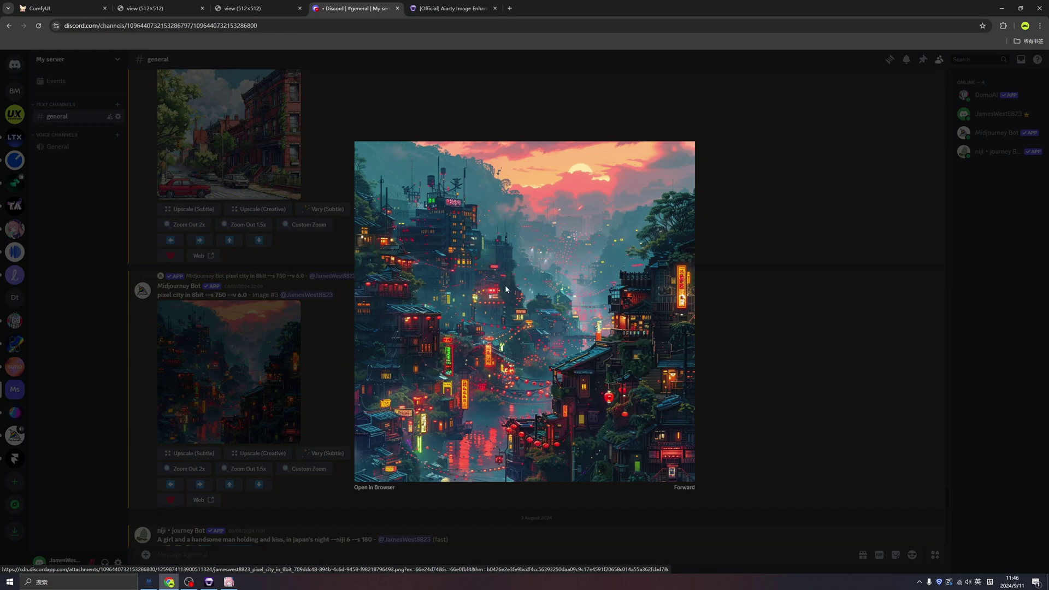
{"action": "left_click", "coordinate": [381, 468]}
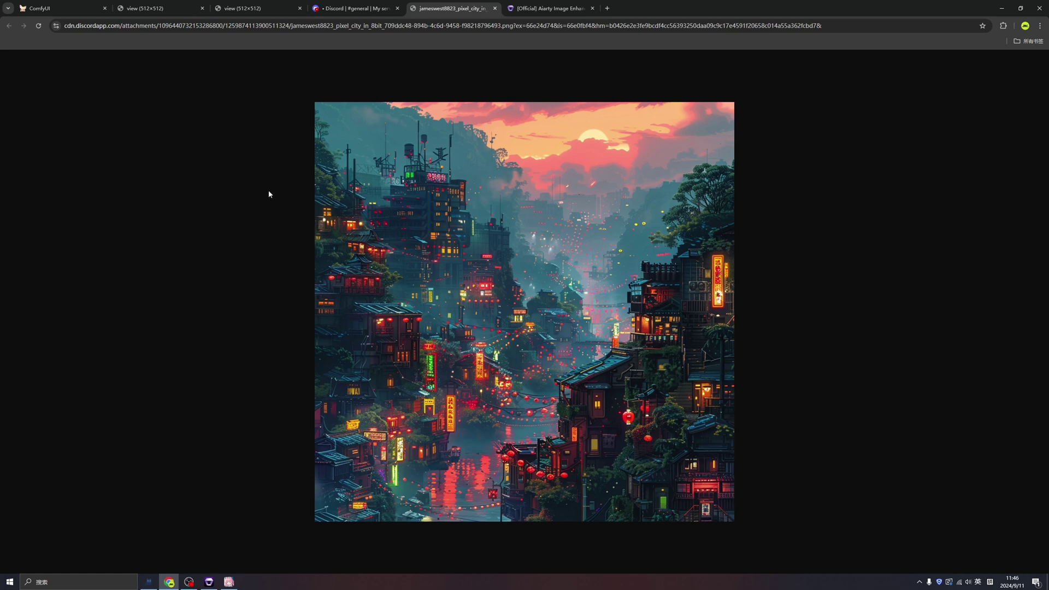
{"action": "key", "text": "ctrl+shift+Tab"}
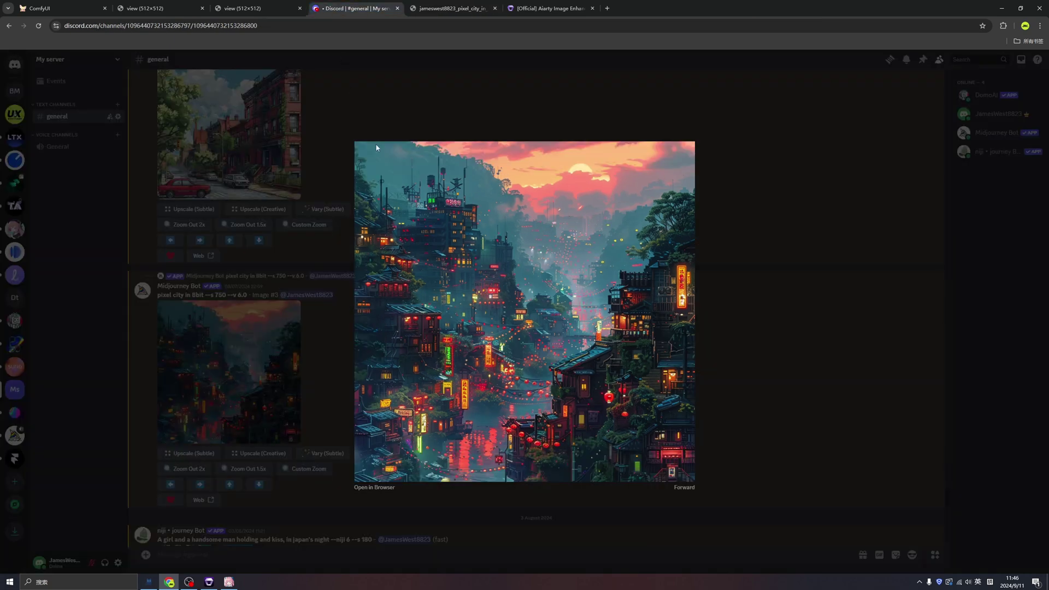
{"action": "key", "text": "Escape"}
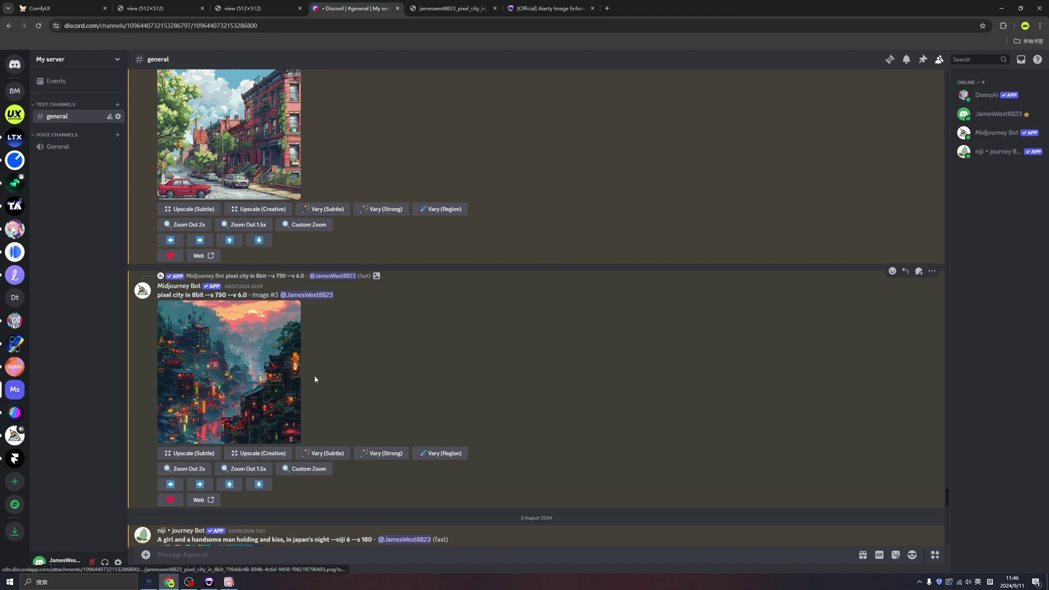
Switch to the Aiarty tab and scroll past the More Details and Better Skin sections
{"action": "left_click", "coordinate": [255, 8]}
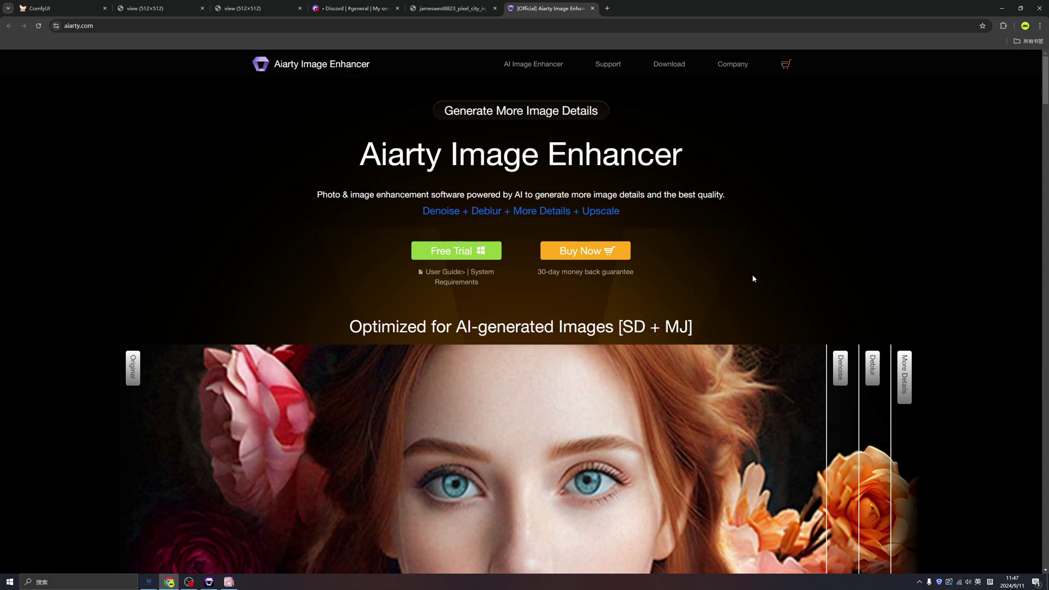
{"action": "scroll", "coordinate": [753, 278], "scroll_direction": "down", "scroll_amount": 2}
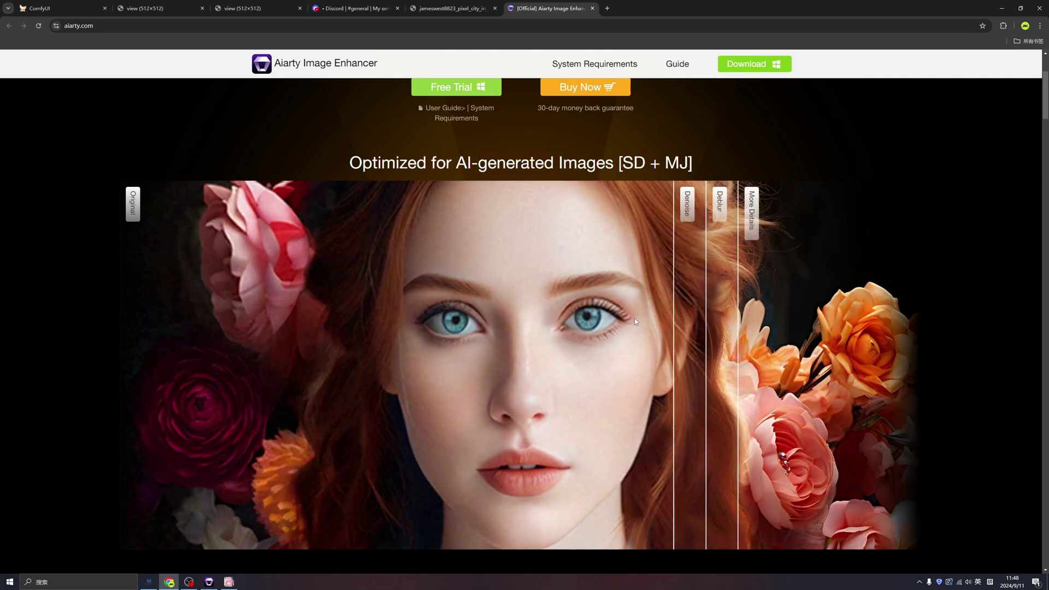
{"action": "scroll", "coordinate": [624, 326], "scroll_direction": "down", "scroll_amount": 1}
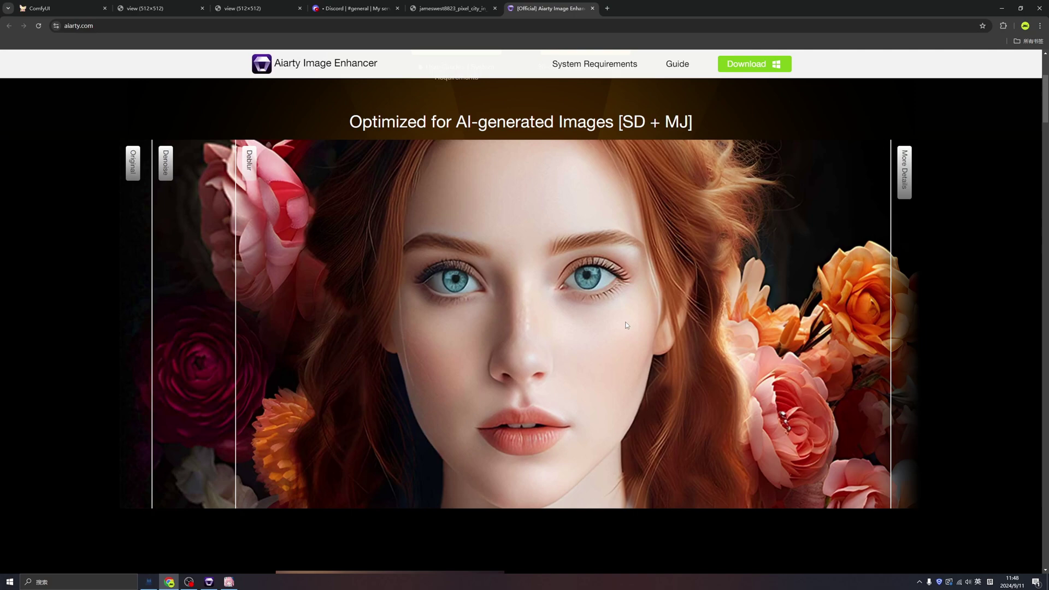
{"action": "scroll", "coordinate": [625, 325], "scroll_direction": "down", "scroll_amount": 3}
{"action": "scroll", "coordinate": [625, 325], "scroll_direction": "down", "scroll_amount": 2}
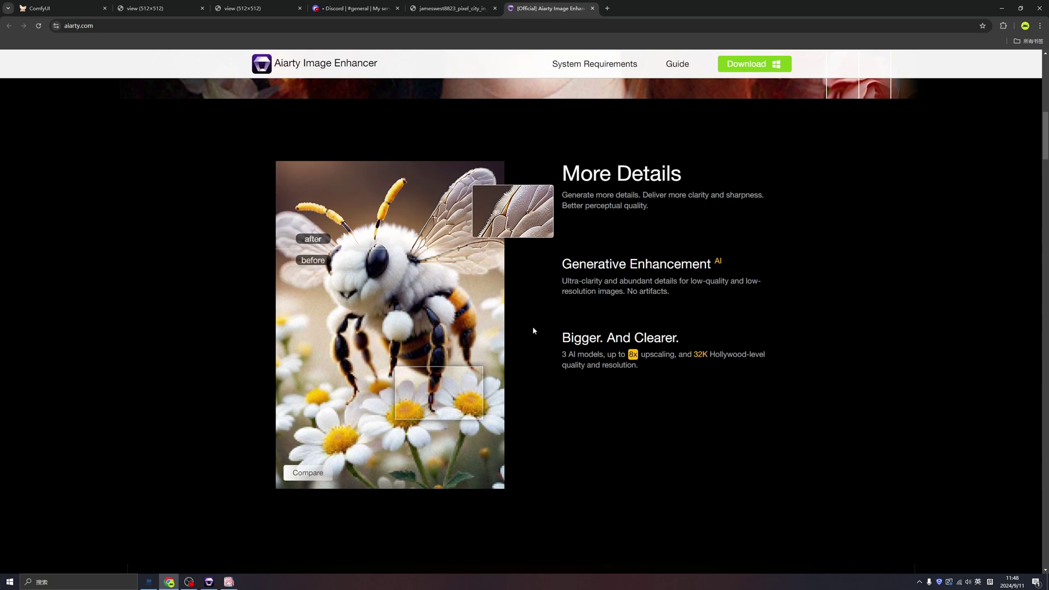
{"action": "scroll", "coordinate": [531, 331], "scroll_direction": "down", "scroll_amount": 1}
{"action": "scroll", "coordinate": [534, 330], "scroll_direction": "down", "scroll_amount": 1}
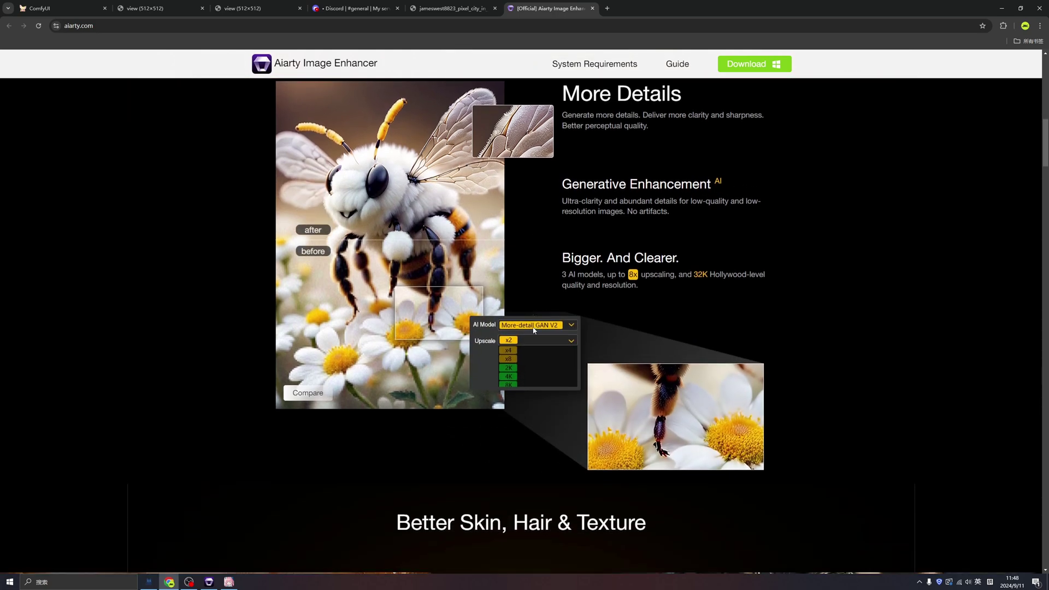
{"action": "scroll", "coordinate": [331, 316], "scroll_direction": "down", "scroll_amount": 4}
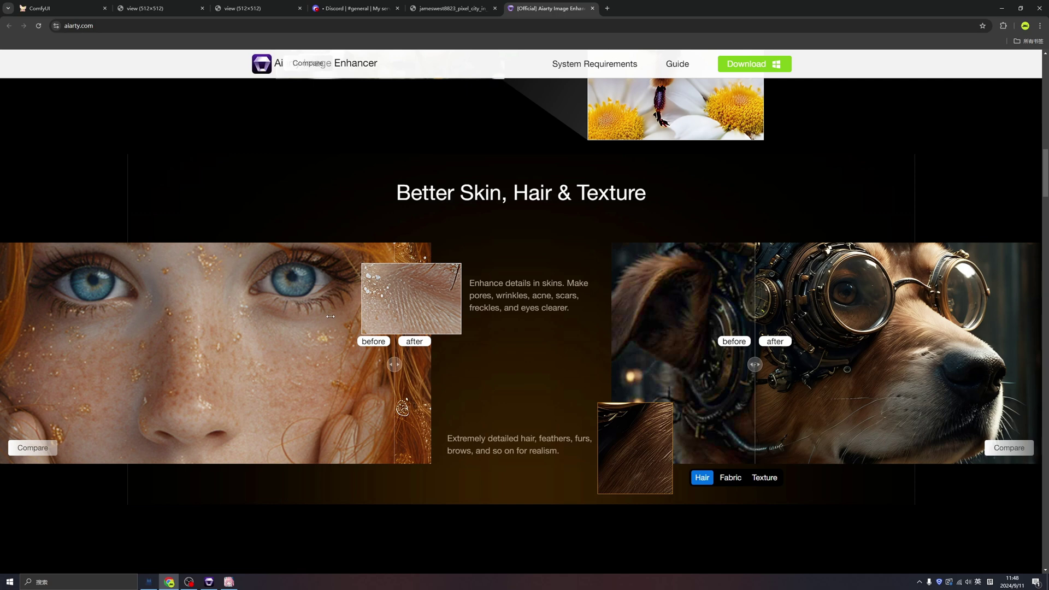
{"action": "scroll", "coordinate": [494, 349], "scroll_direction": "down", "scroll_amount": 1}
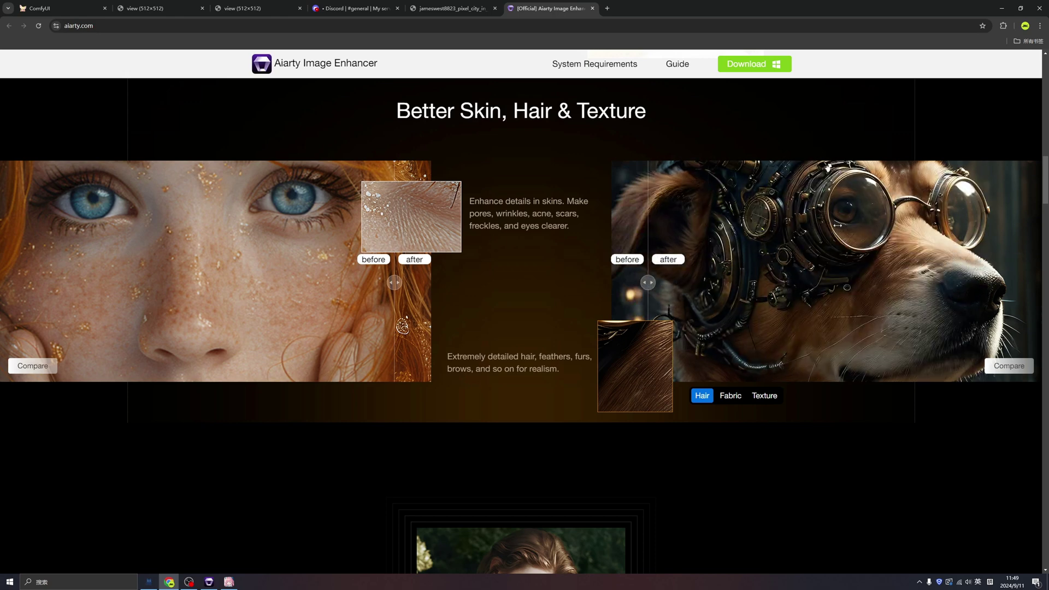
{"action": "scroll", "coordinate": [655, 286], "scroll_direction": "down", "scroll_amount": 5}
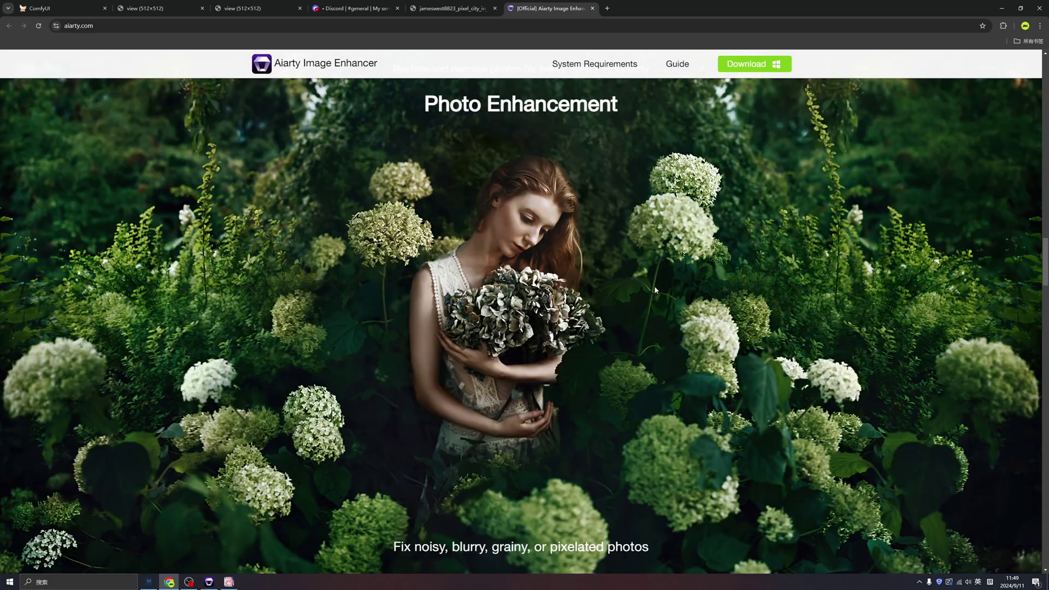
{"action": "scroll", "coordinate": [654, 286], "scroll_direction": "down", "scroll_amount": 5}
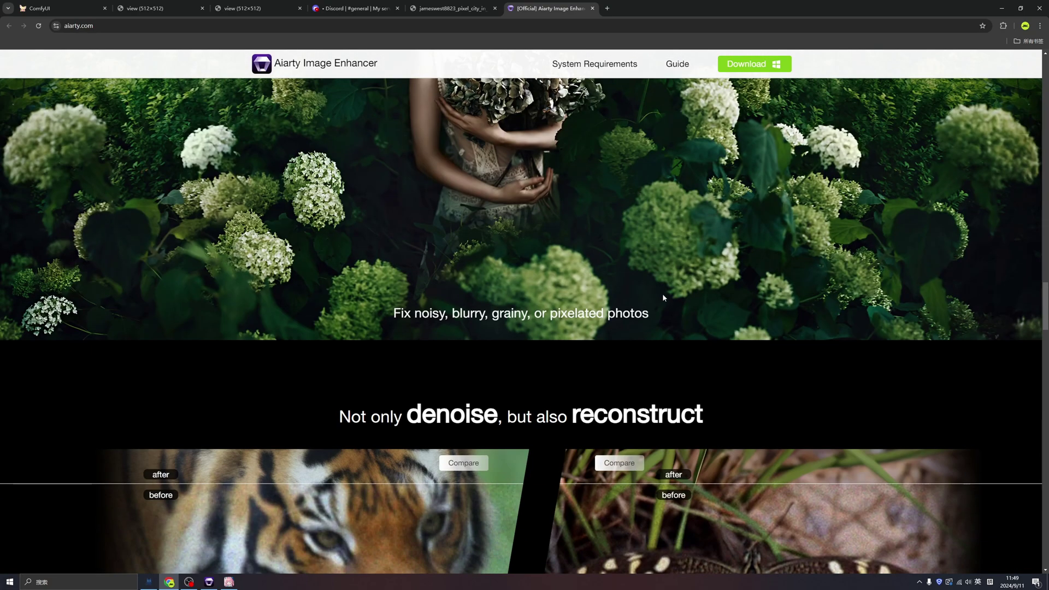
{"action": "scroll", "coordinate": [663, 298], "scroll_direction": "down", "scroll_amount": 3}
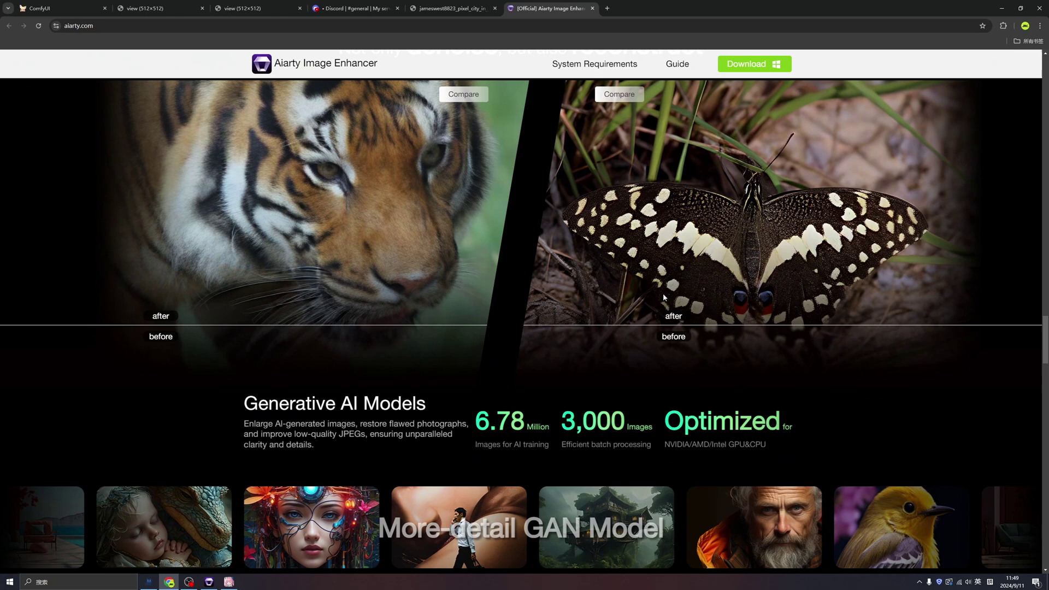
{"action": "scroll", "coordinate": [663, 297], "scroll_direction": "down", "scroll_amount": 1}
{"action": "scroll", "coordinate": [663, 297], "scroll_direction": "down", "scroll_amount": 1}
{"action": "scroll", "coordinate": [664, 296], "scroll_direction": "down", "scroll_amount": 1}
{"action": "scroll", "coordinate": [664, 297], "scroll_direction": "down", "scroll_amount": 1}
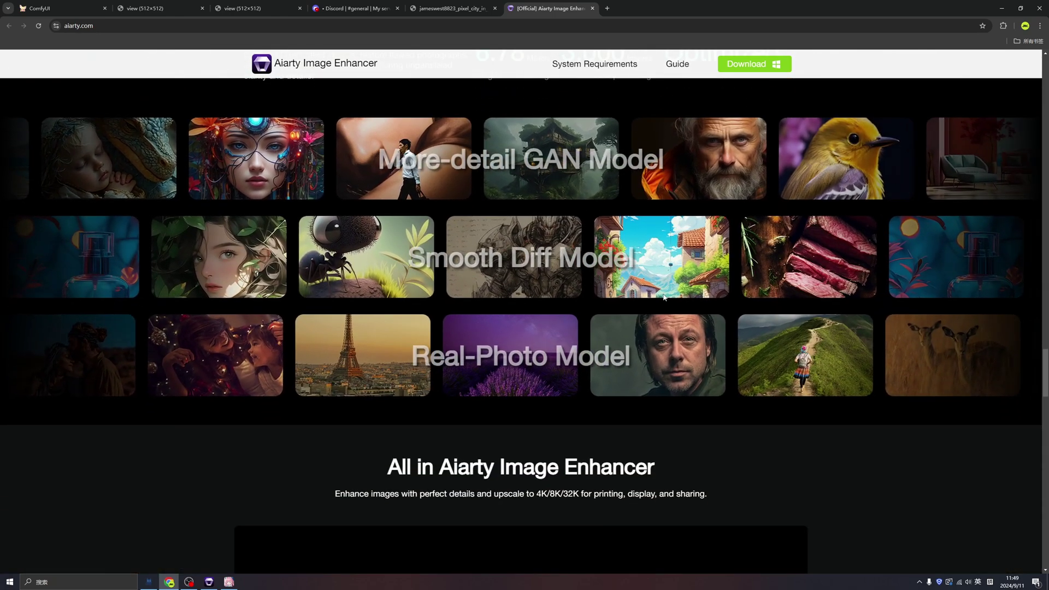
{"action": "scroll", "coordinate": [663, 298], "scroll_direction": "up", "scroll_amount": 1}
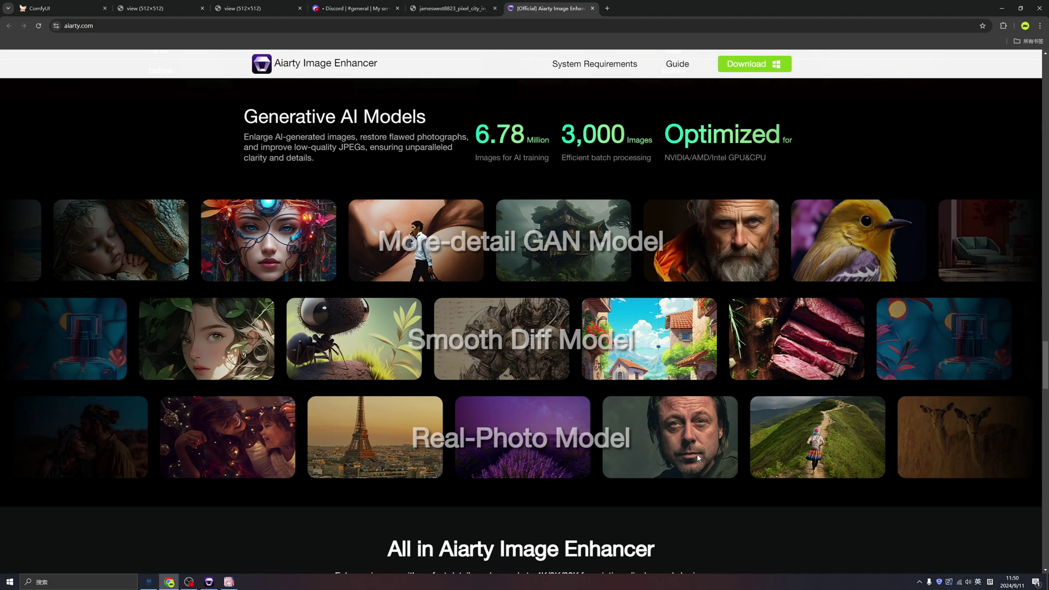
{"action": "scroll", "coordinate": [852, 327], "scroll_direction": "down", "scroll_amount": 5}
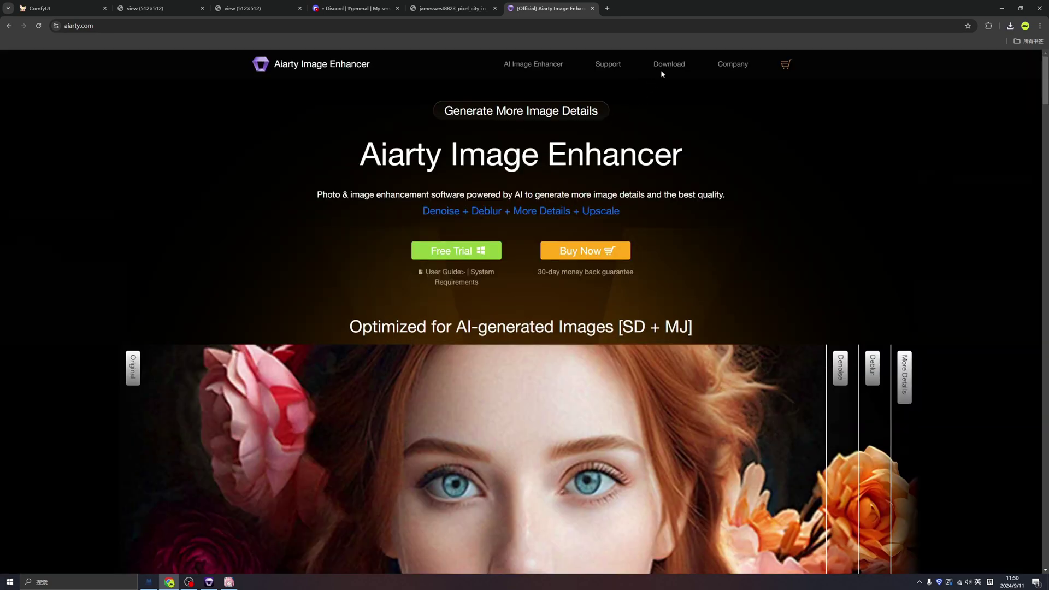
Go to the Aiarty Image Enhancer download page via the top navigation Download link
{"action": "left_click", "coordinate": [667, 66]}
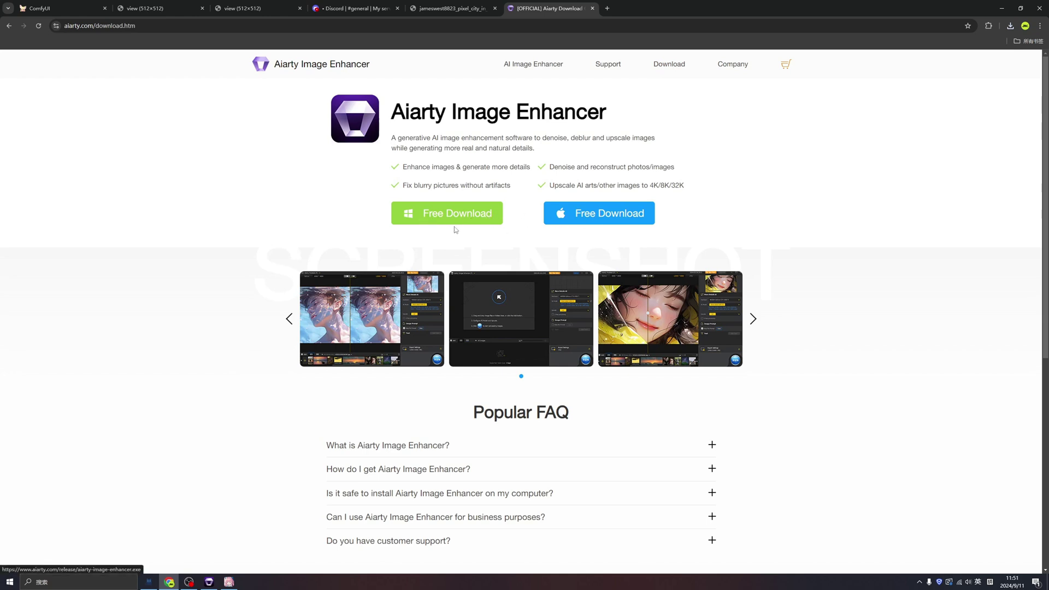
{"action": "scroll", "coordinate": [582, 223], "scroll_direction": "down", "scroll_amount": 1}
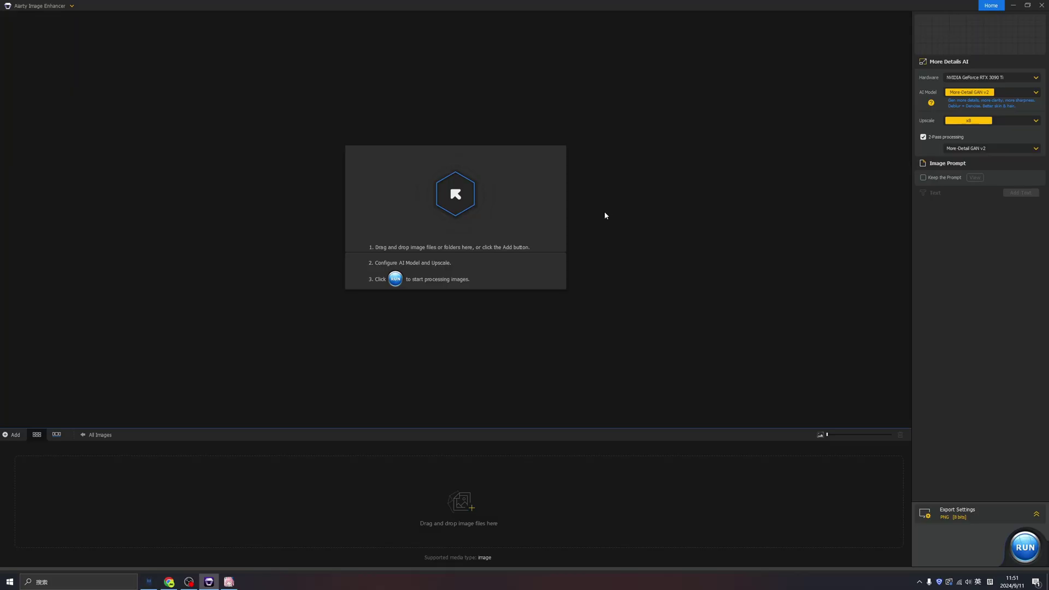
Add tiger.jpg to Aiarty for its 8192×6600 enhanced preview
{"action": "left_click", "coordinate": [458, 197]}
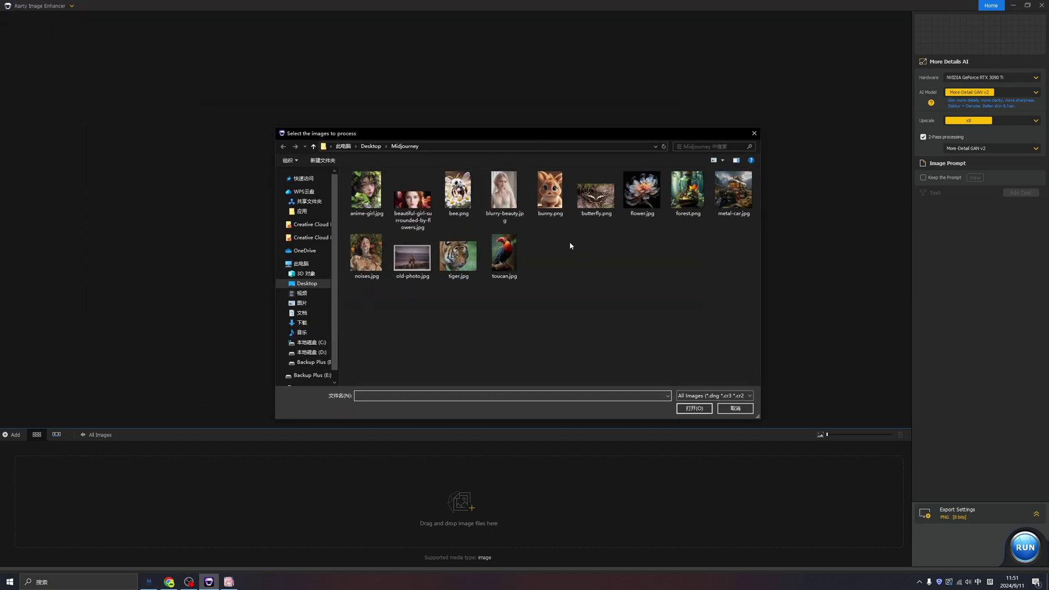
{"action": "double_click", "coordinate": [458, 255]}
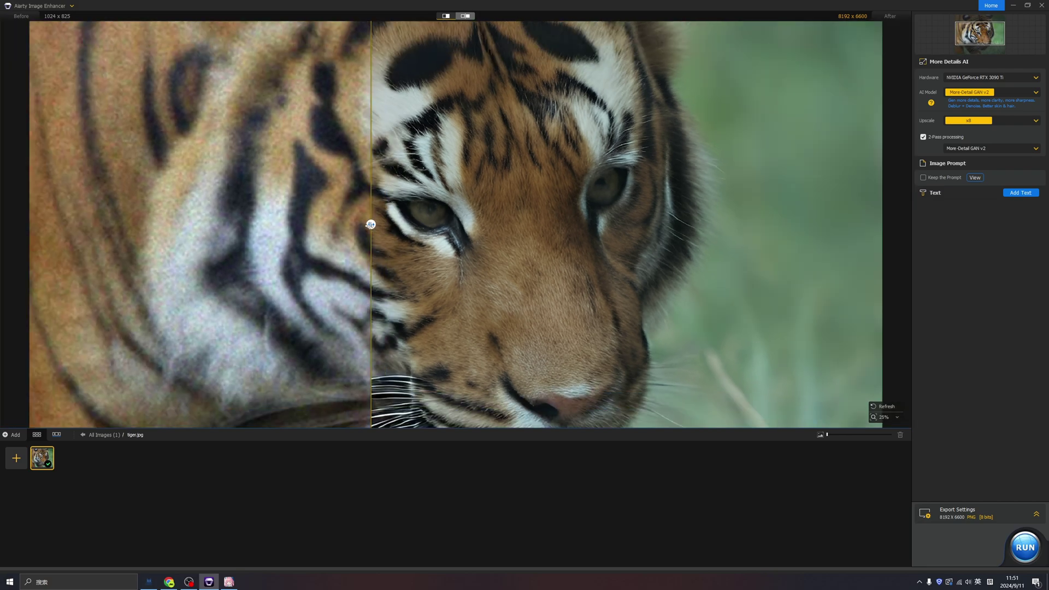
Move the before/after divider back and forth across the tiger's face to compare original and x8 result
{"action": "mouse_move", "coordinate": [243, 225]}
{"action": "left_mouse_down"}
{"action": "mouse_move", "coordinate": [85, 222]}
{"action": "mouse_move", "coordinate": [675, 228]}
{"action": "mouse_move", "coordinate": [216, 223]}
{"action": "mouse_move", "coordinate": [632, 242]}
{"action": "mouse_move", "coordinate": [225, 224]}
{"action": "left_mouse_up"}
{"action": "scroll", "coordinate": [391, 239], "scroll_direction": "up", "scroll_amount": 4}
{"action": "scroll", "coordinate": [600, 253], "scroll_direction": "down", "scroll_amount": 3}
{"action": "scroll", "coordinate": [601, 256], "scroll_direction": "down", "scroll_amount": 2}
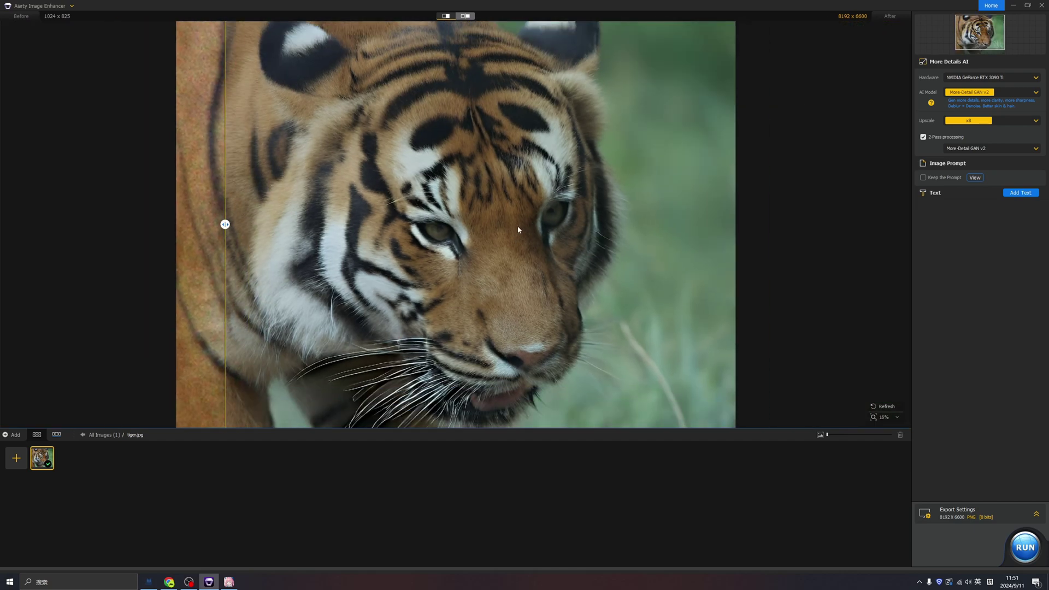
{"action": "left_click_drag", "start_coordinate": [524, 277], "coordinate": [525, 235]}
{"action": "left_click_drag", "start_coordinate": [225, 257], "coordinate": [301, 257]}
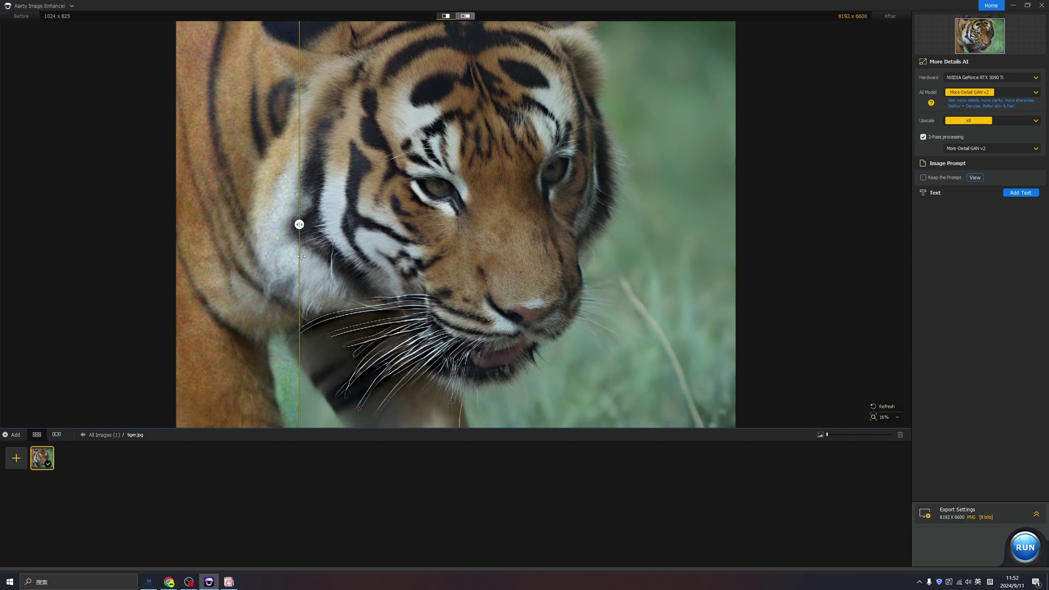
{"action": "mouse_move", "coordinate": [301, 257]}
{"action": "left_mouse_down"}
{"action": "mouse_move", "coordinate": [332, 257]}
{"action": "mouse_move", "coordinate": [295, 241]}
{"action": "left_mouse_up"}
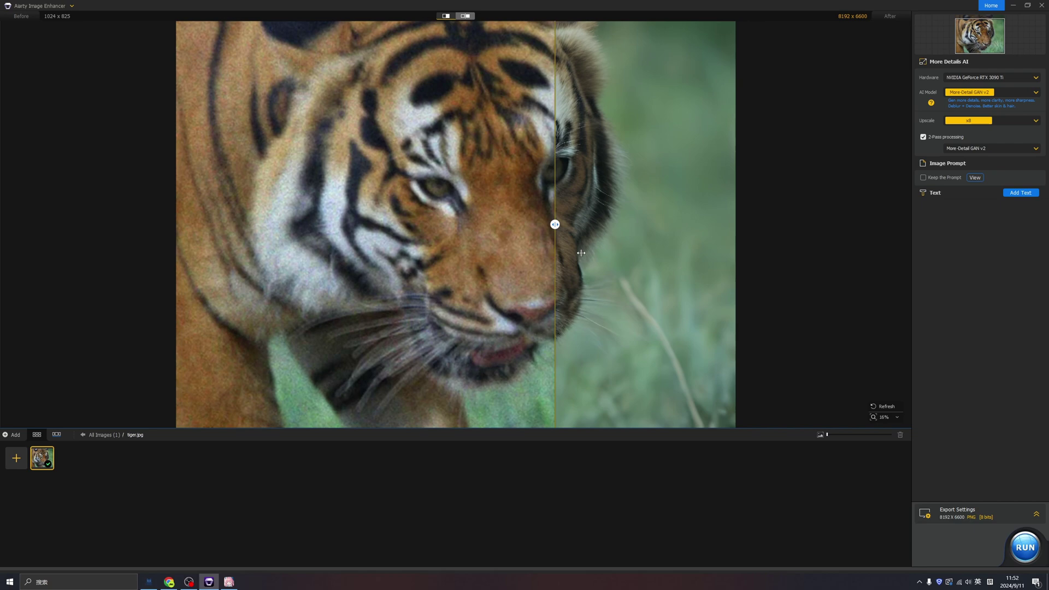
{"action": "left_click_drag", "start_coordinate": [555, 246], "coordinate": [238, 225]}
{"action": "scroll", "coordinate": [526, 248], "scroll_direction": "up", "scroll_amount": 2}
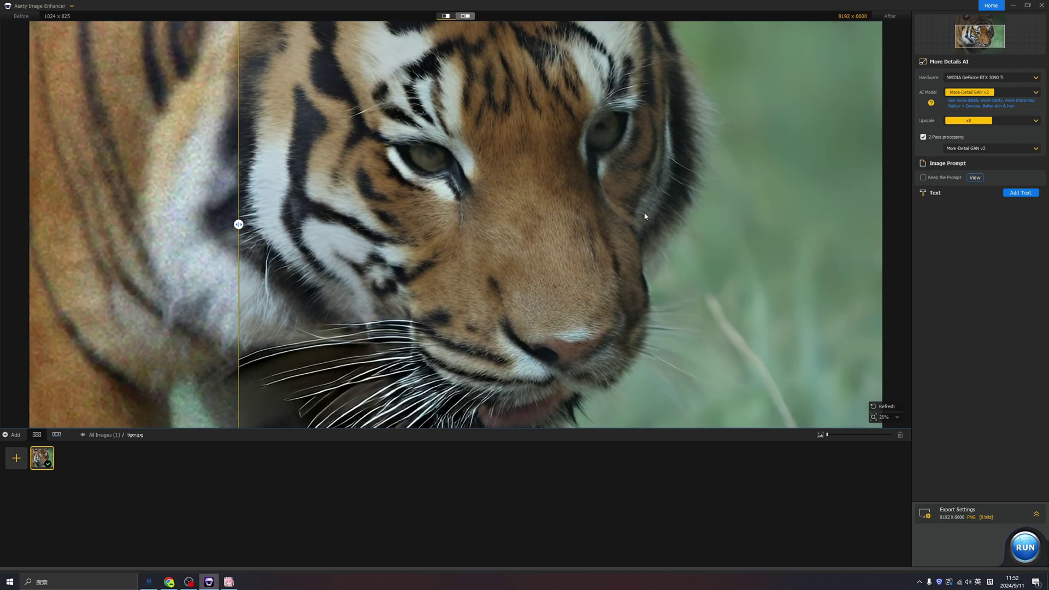
{"action": "scroll", "coordinate": [645, 217], "scroll_direction": "down", "scroll_amount": 2}
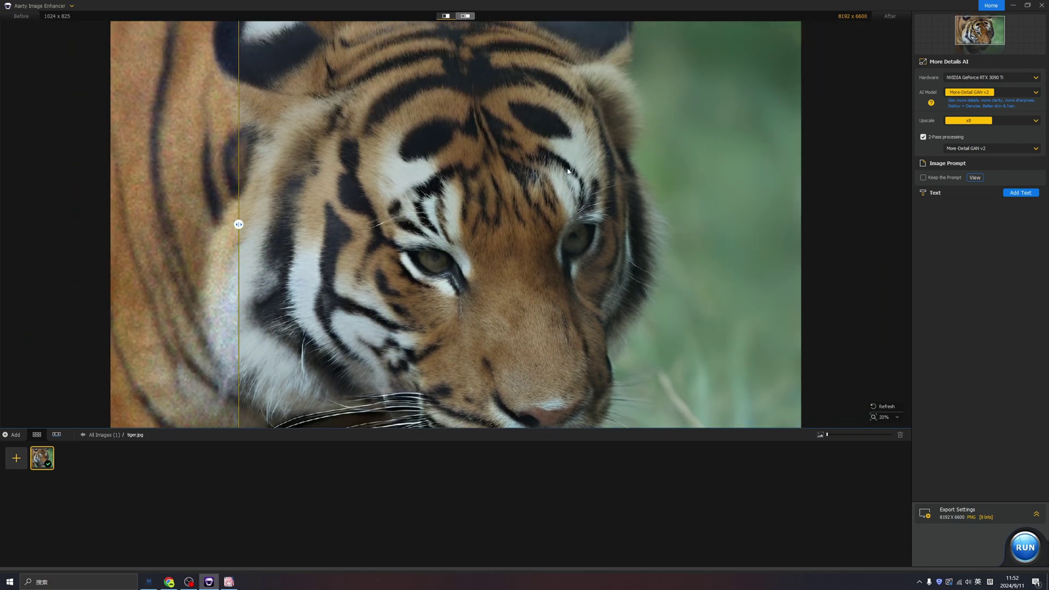
{"action": "left_click_drag", "start_coordinate": [239, 224], "coordinate": [811, 224]}
{"action": "scroll", "coordinate": [469, 261], "scroll_direction": "down", "scroll_amount": 1}
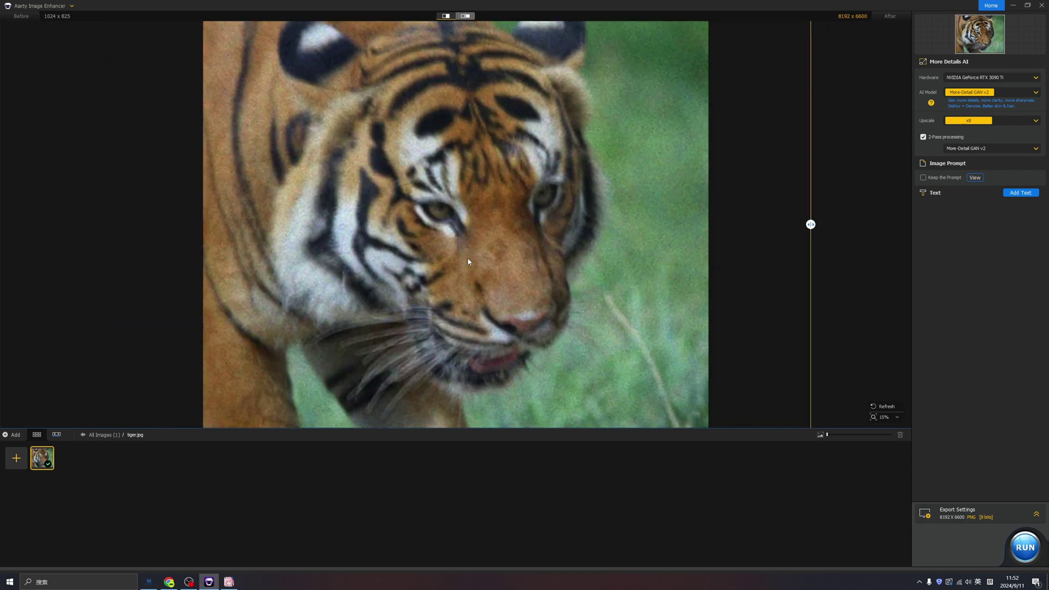
Export the 8192×6600 enhanced tiger as a PNG from the image's context menu
{"action": "right_click", "coordinate": [468, 261]}
{"action": "left_click", "coordinate": [491, 266]}
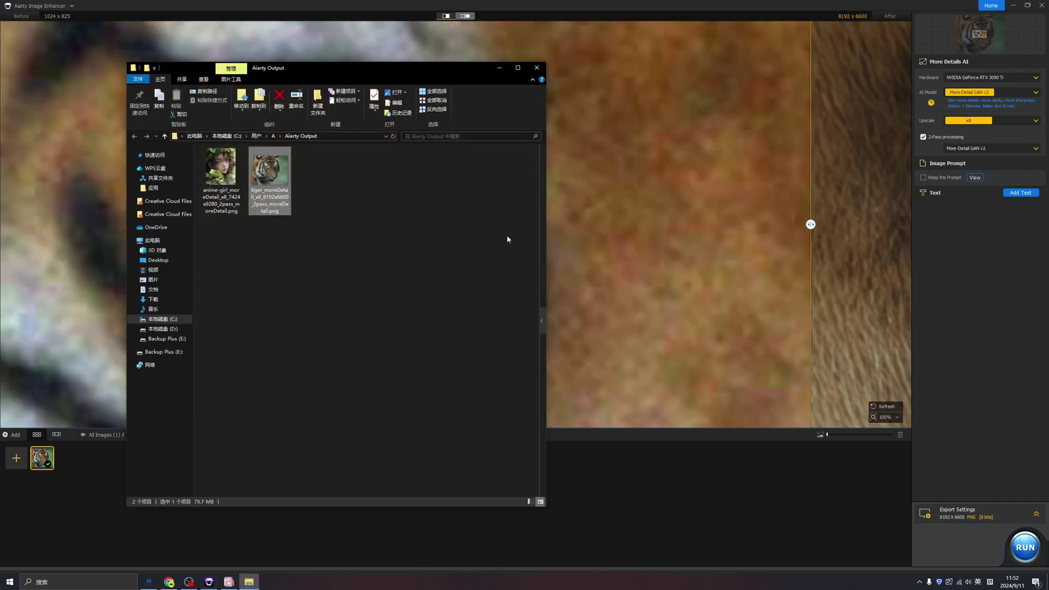
Open the exported tiger PNG in Windows Photos to compare it with tiger.jpg
{"action": "double_click", "coordinate": [270, 180]}
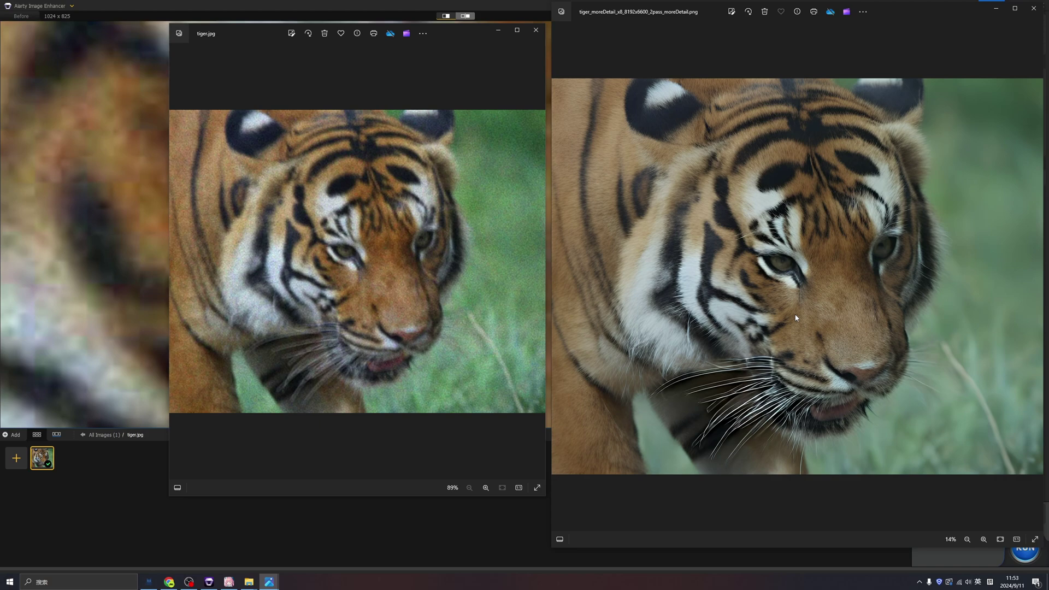
{"action": "scroll", "coordinate": [867, 293], "scroll_direction": "up", "scroll_amount": 1}
{"action": "scroll", "coordinate": [857, 300], "scroll_direction": "up", "scroll_amount": 2}
{"action": "scroll", "coordinate": [848, 300], "scroll_direction": "up", "scroll_amount": 2}
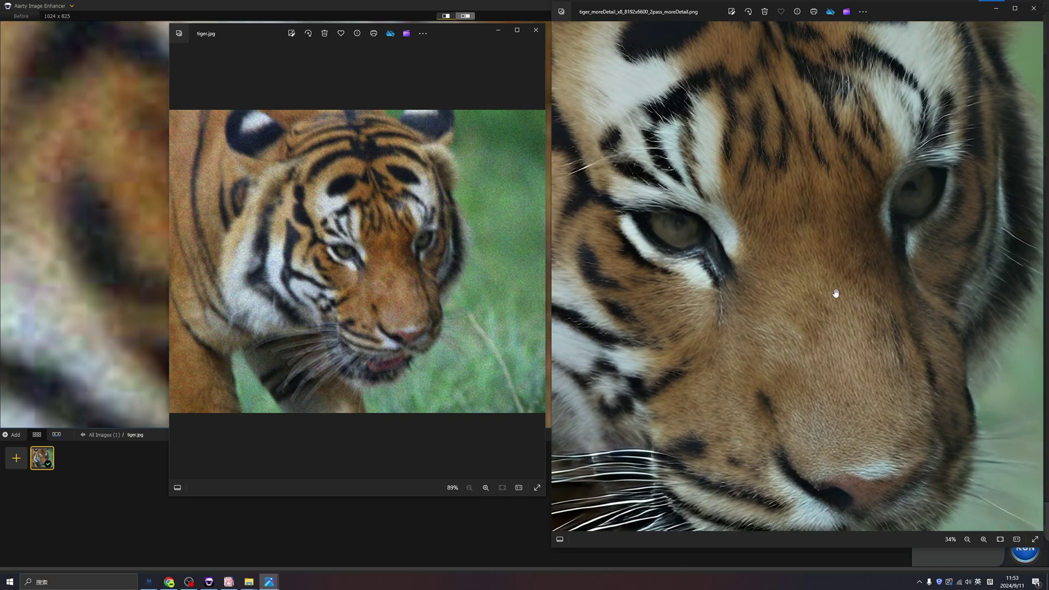
{"action": "scroll", "coordinate": [835, 292], "scroll_direction": "down", "scroll_amount": 2}
{"action": "scroll", "coordinate": [803, 232], "scroll_direction": "down", "scroll_amount": 2}
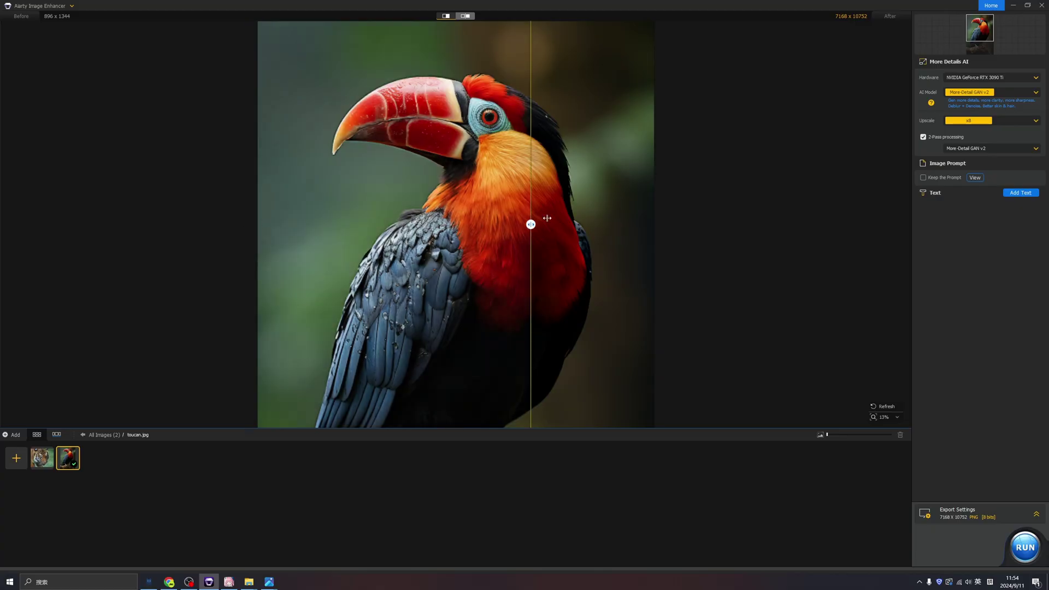
Move the before/after divider across the toucan's head, wing and chest feathers to compare
{"action": "mouse_move", "coordinate": [534, 222]}
{"action": "left_mouse_down"}
{"action": "mouse_move", "coordinate": [410, 223]}
{"action": "mouse_move", "coordinate": [530, 244]}
{"action": "mouse_move", "coordinate": [359, 230]}
{"action": "left_mouse_up"}
{"action": "scroll", "coordinate": [464, 137], "scroll_direction": "up", "scroll_amount": 3}
{"action": "scroll", "coordinate": [464, 136], "scroll_direction": "up", "scroll_amount": 2}
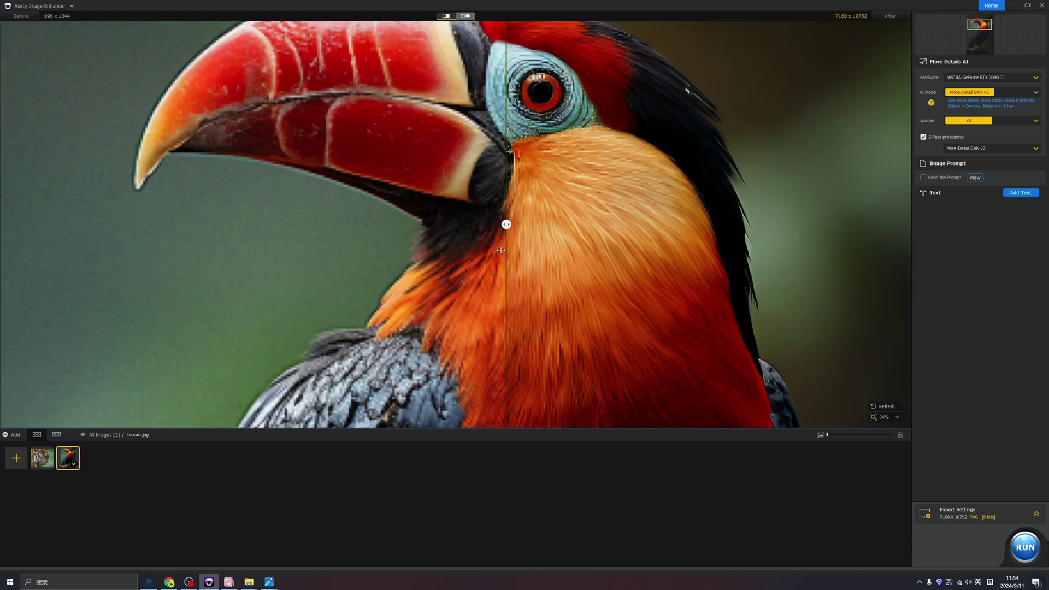
{"action": "scroll", "coordinate": [531, 261], "scroll_direction": "down", "scroll_amount": 2}
{"action": "scroll", "coordinate": [531, 261], "scroll_direction": "down", "scroll_amount": 3}
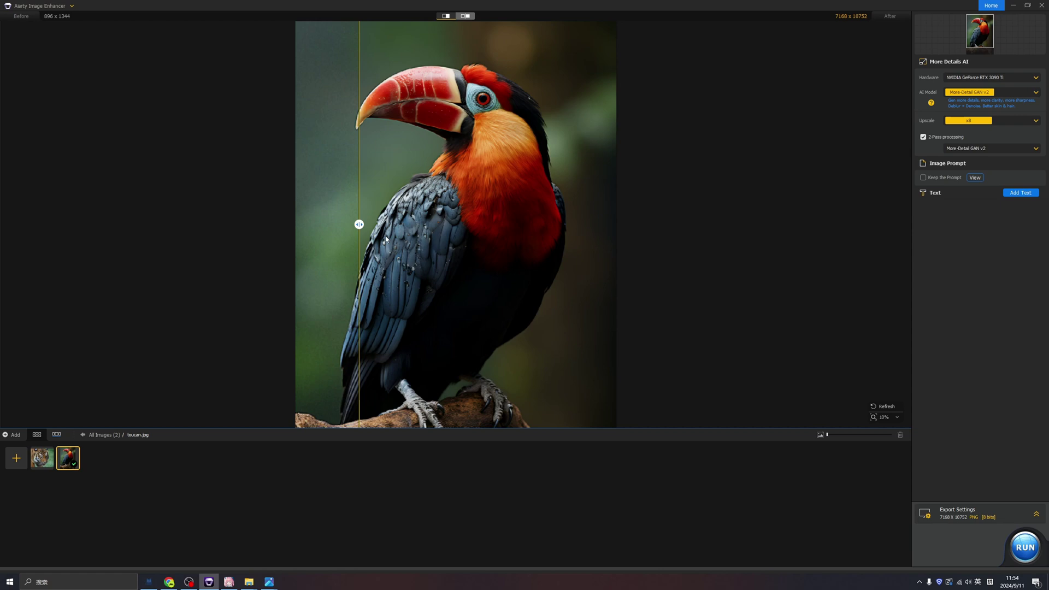
{"action": "left_click_drag", "start_coordinate": [360, 224], "coordinate": [323, 231]}
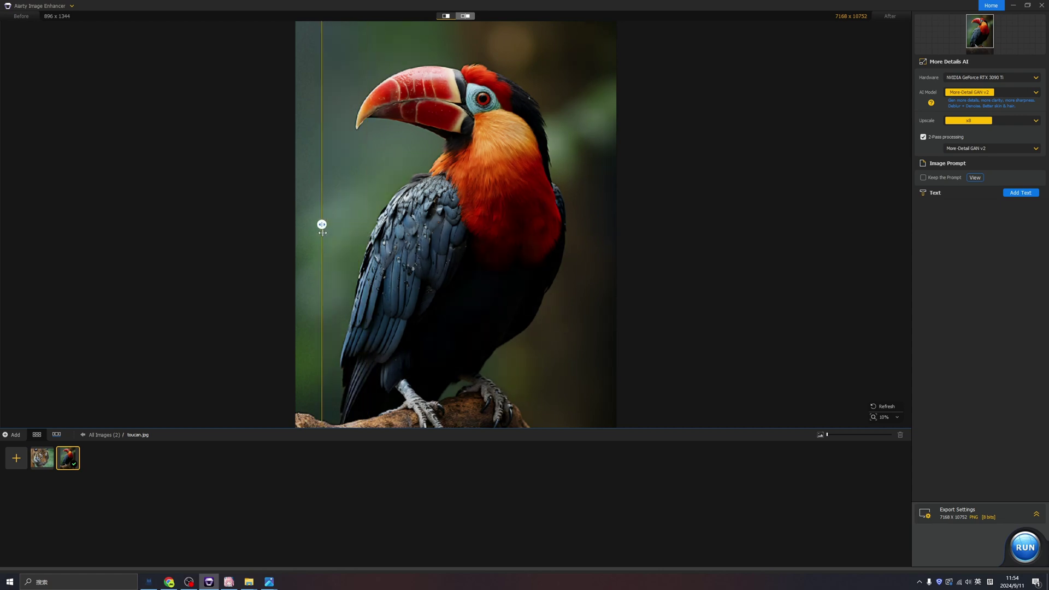
{"action": "scroll", "coordinate": [428, 287], "scroll_direction": "up", "scroll_amount": 2}
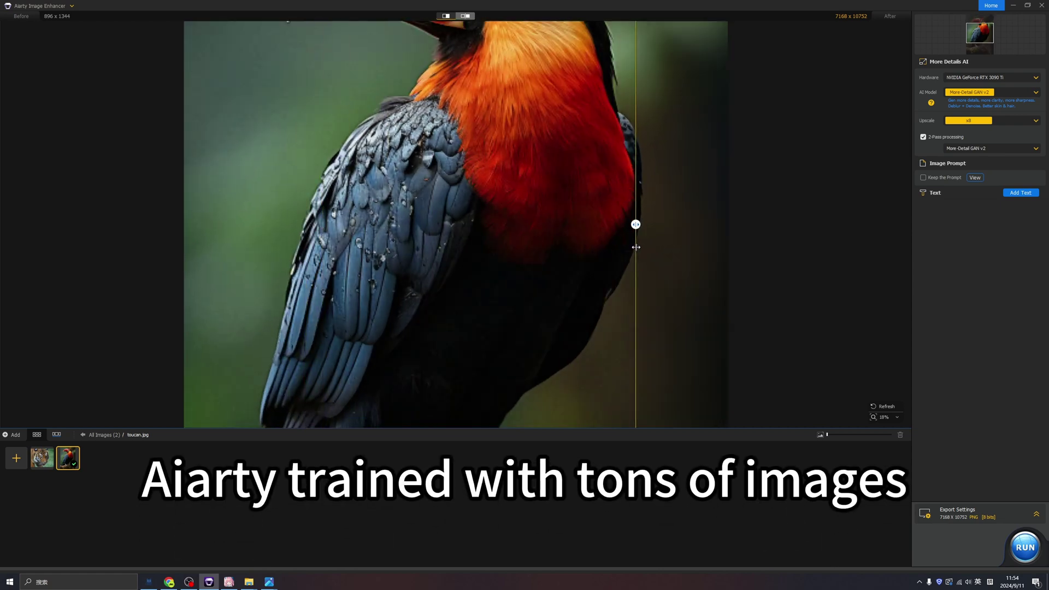
{"action": "left_click_drag", "start_coordinate": [323, 224], "coordinate": [237, 224]}
{"action": "scroll", "coordinate": [477, 246], "scroll_direction": "up", "scroll_amount": 2}
{"action": "scroll", "coordinate": [478, 237], "scroll_direction": "up", "scroll_amount": 2}
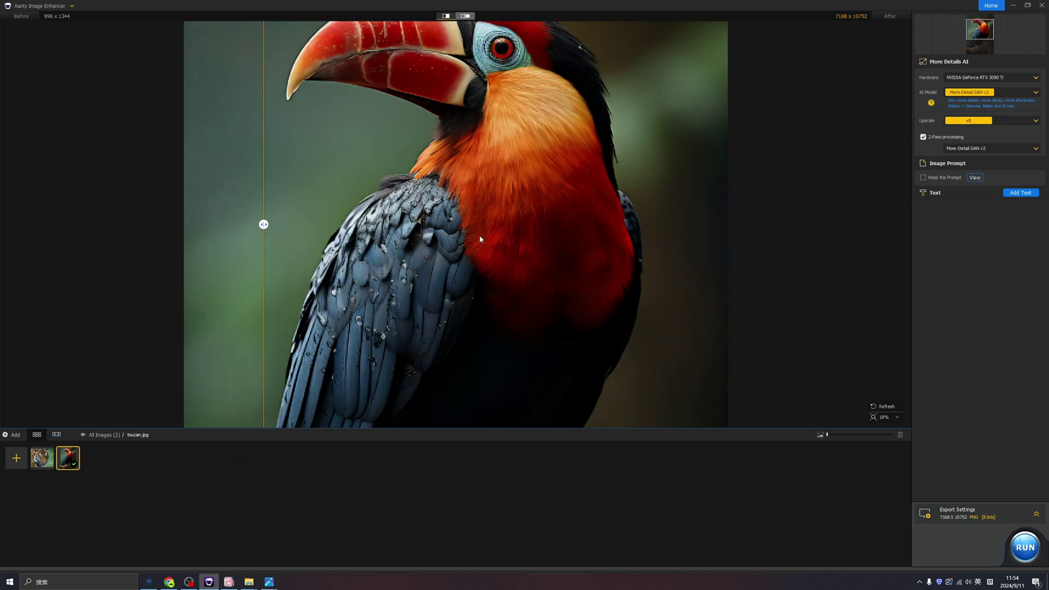
{"action": "scroll", "coordinate": [530, 235], "scroll_direction": "up", "scroll_amount": 2}
{"action": "mouse_move", "coordinate": [263, 224]}
{"action": "left_mouse_down"}
{"action": "mouse_move", "coordinate": [134, 223]}
{"action": "mouse_move", "coordinate": [808, 225]}
{"action": "left_mouse_up"}
{"action": "scroll", "coordinate": [142, 236], "scroll_direction": "down", "scroll_amount": 2}
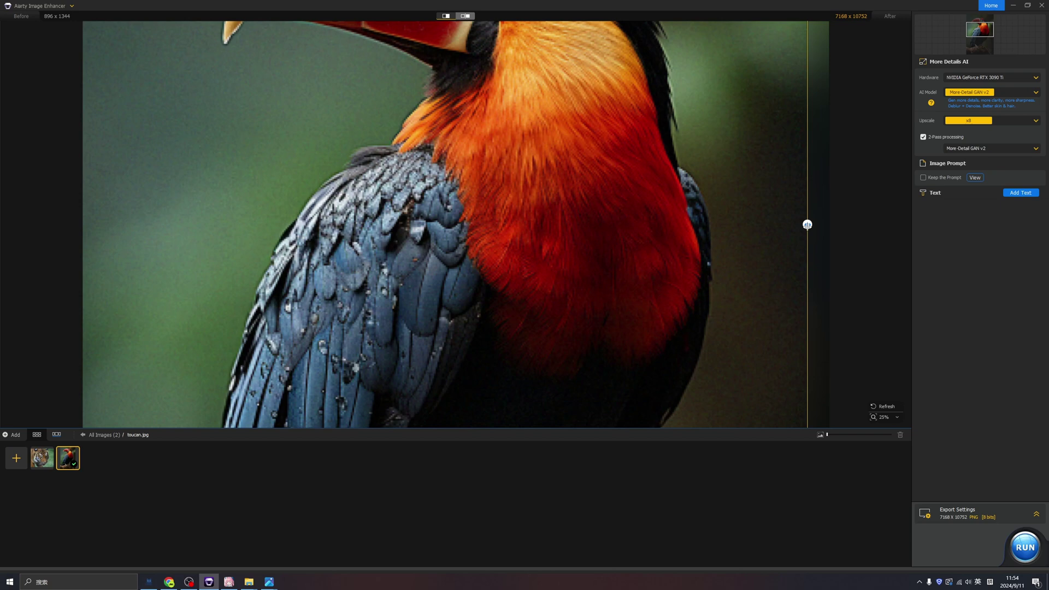
{"action": "left_click_drag", "start_coordinate": [808, 224], "coordinate": [368, 225]}
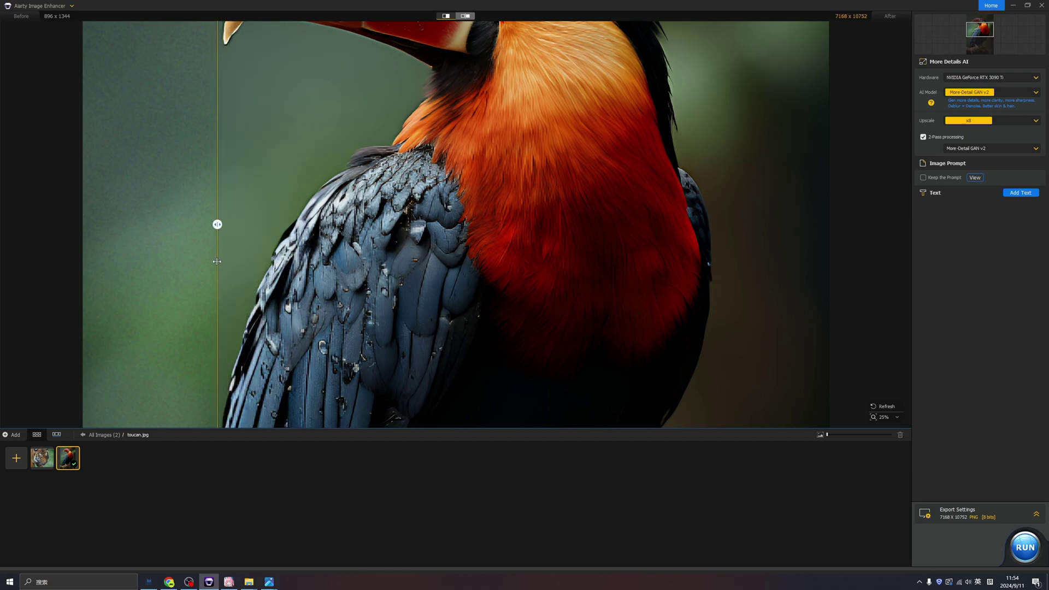
{"action": "mouse_move", "coordinate": [366, 246]}
{"action": "left_mouse_down"}
{"action": "mouse_move", "coordinate": [728, 273]}
{"action": "mouse_move", "coordinate": [122, 225]}
{"action": "left_mouse_up"}
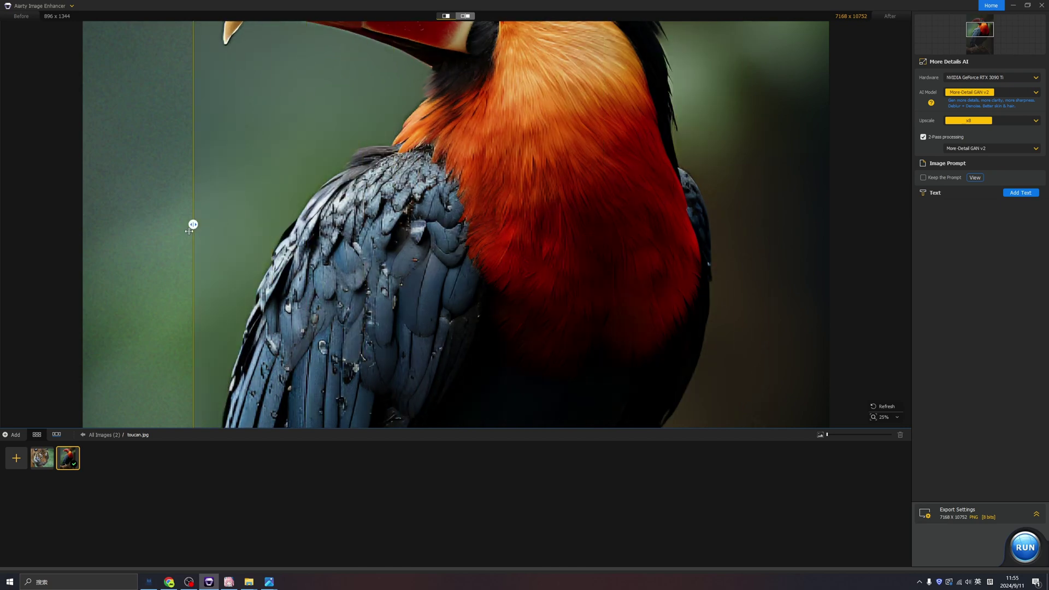
{"action": "scroll", "coordinate": [536, 202], "scroll_direction": "down", "scroll_amount": 3}
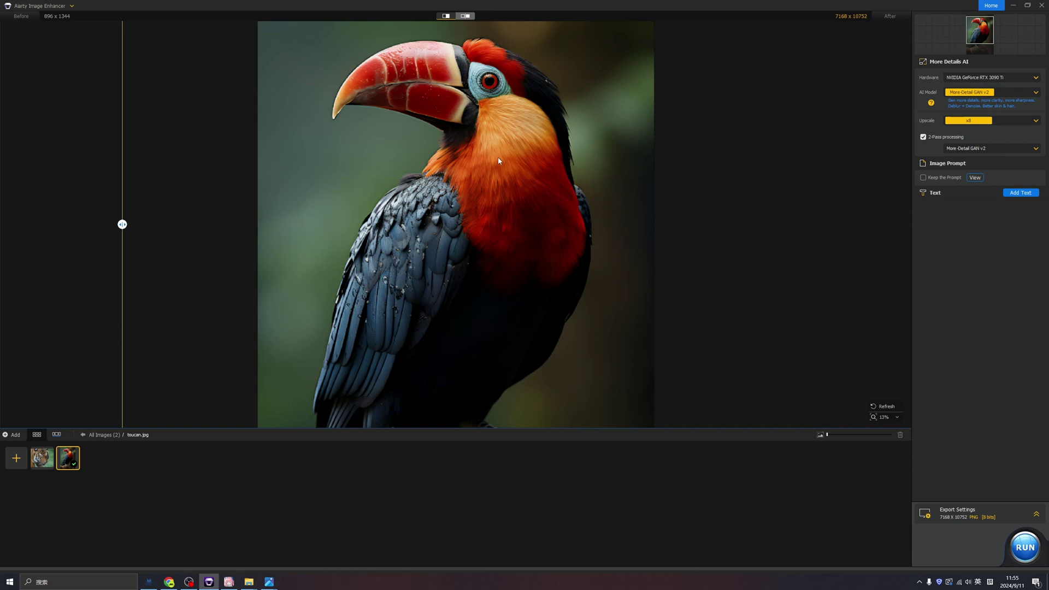
{"action": "scroll", "coordinate": [525, 246], "scroll_direction": "down", "scroll_amount": 1}
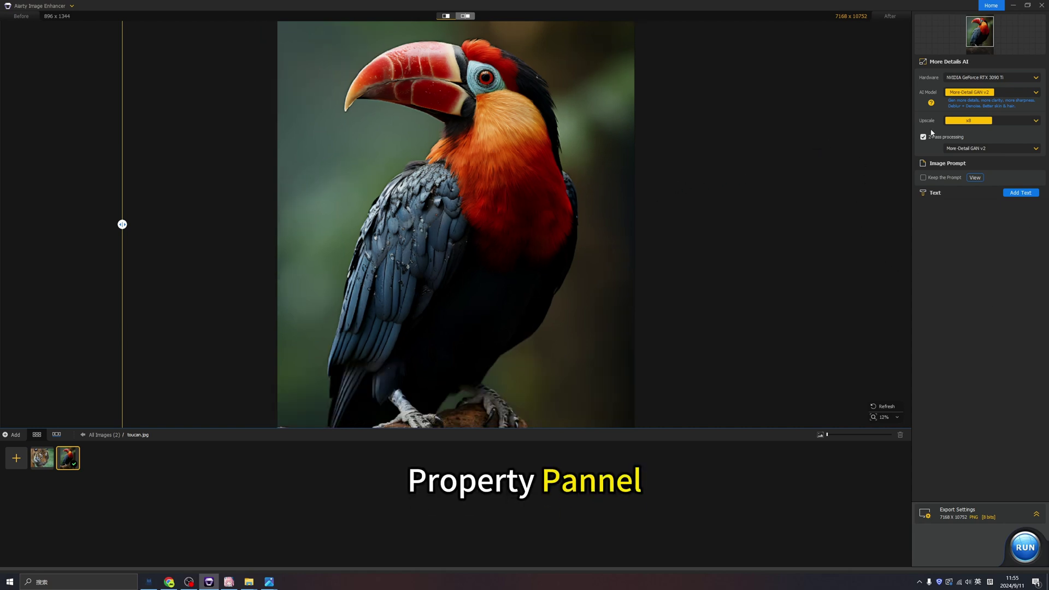
Confirm RTX 3090 Ti hardware and More-Detail GAN v2 model, and show the upscale size list
{"action": "left_click", "coordinate": [976, 78]}
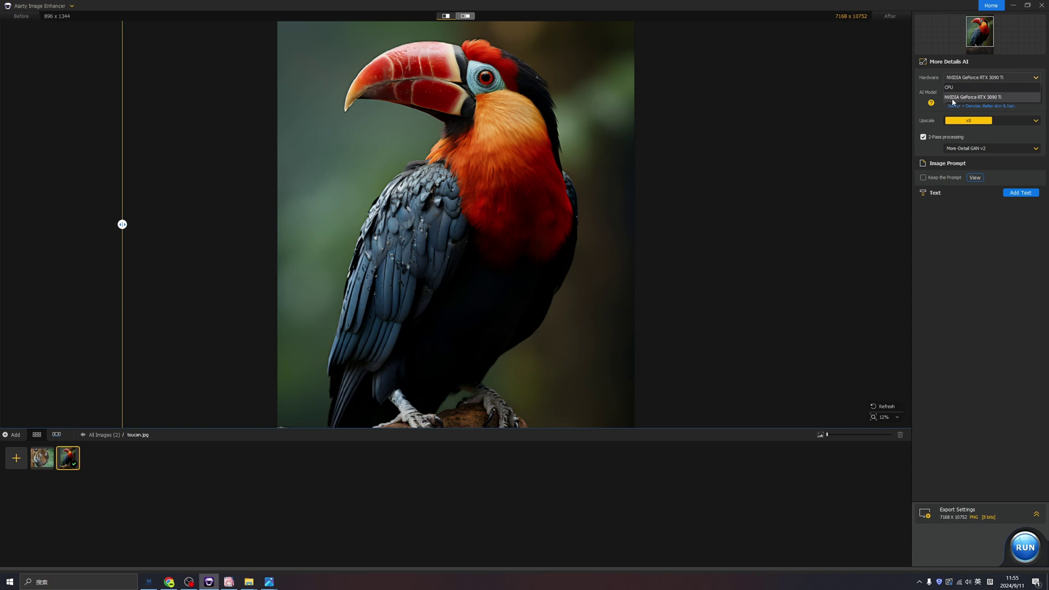
{"action": "left_click", "coordinate": [955, 100]}
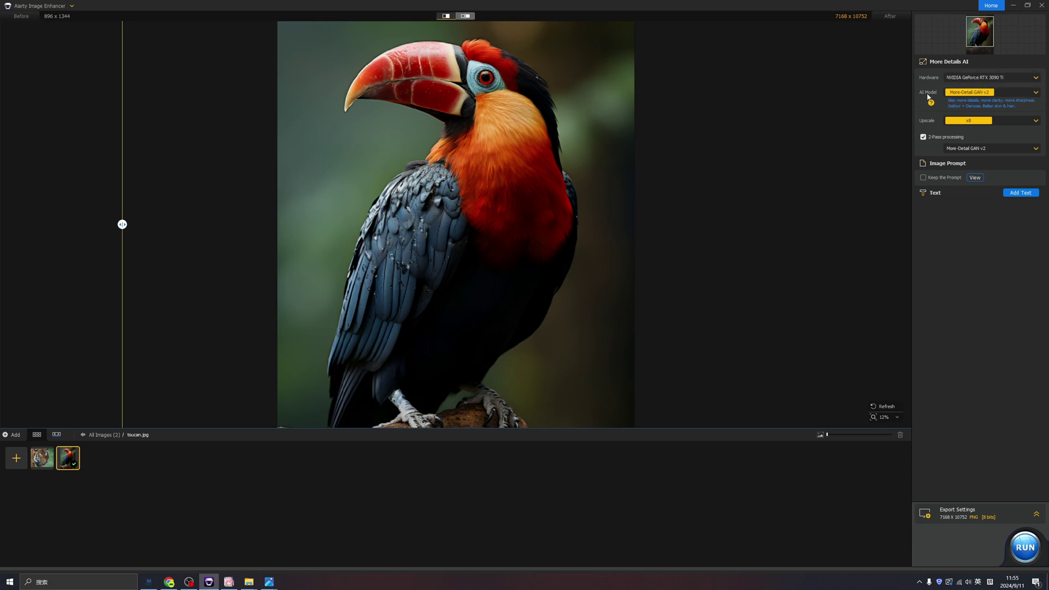
{"action": "left_click", "coordinate": [973, 92]}
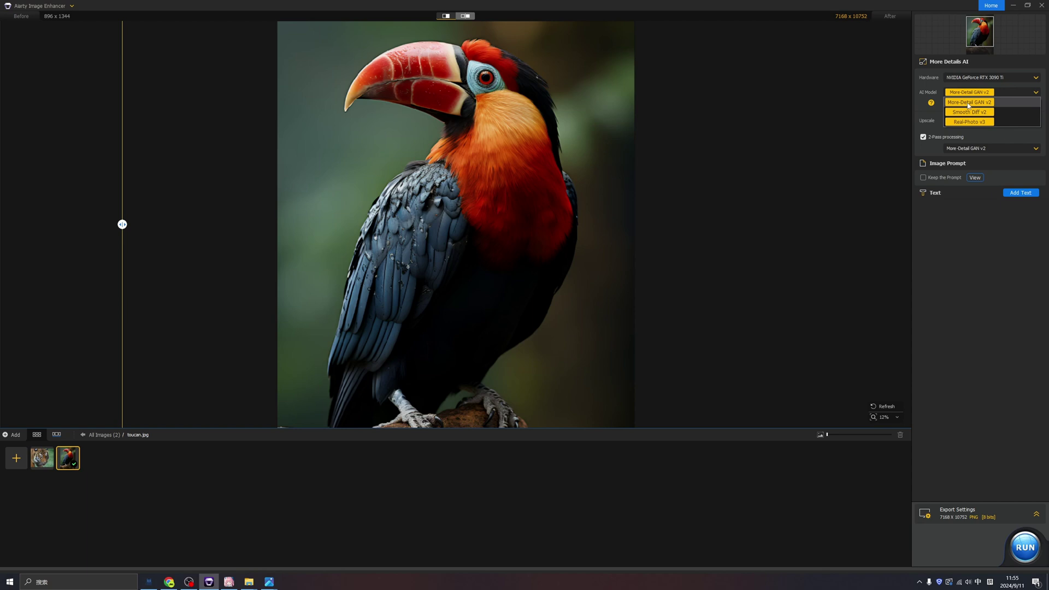
{"action": "left_click", "coordinate": [970, 106]}
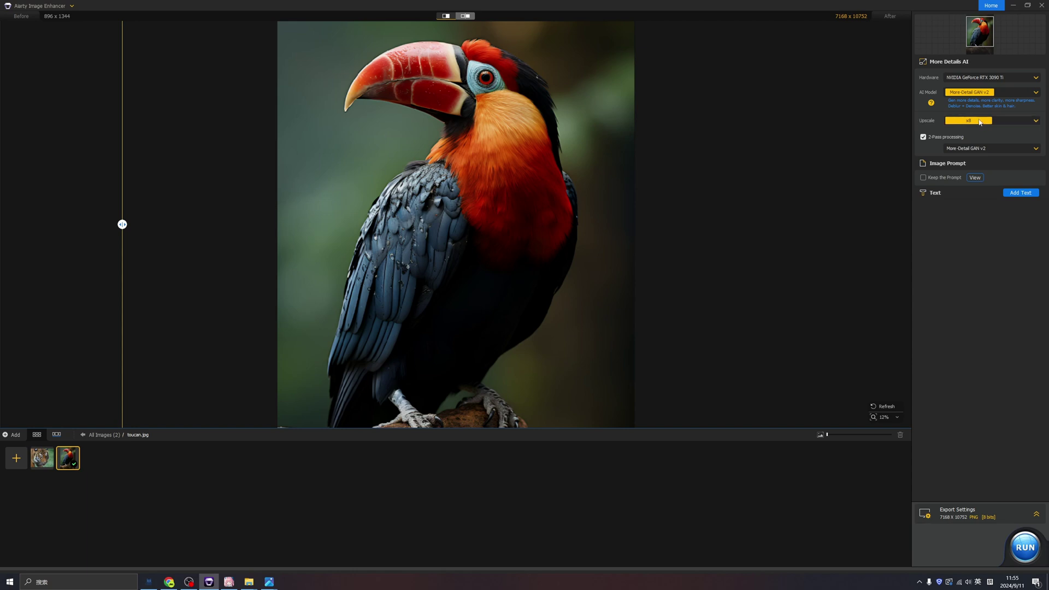
{"action": "left_click", "coordinate": [979, 123]}
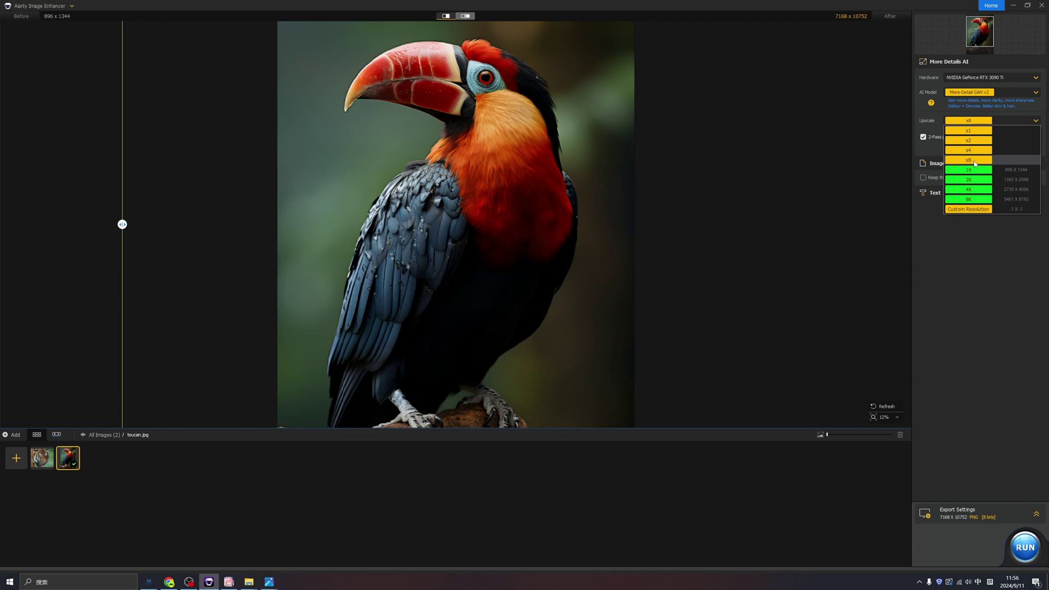
Set the toucan to custom 896 x 1344 output and place a text label over its chest
{"action": "left_click", "coordinate": [969, 209]}
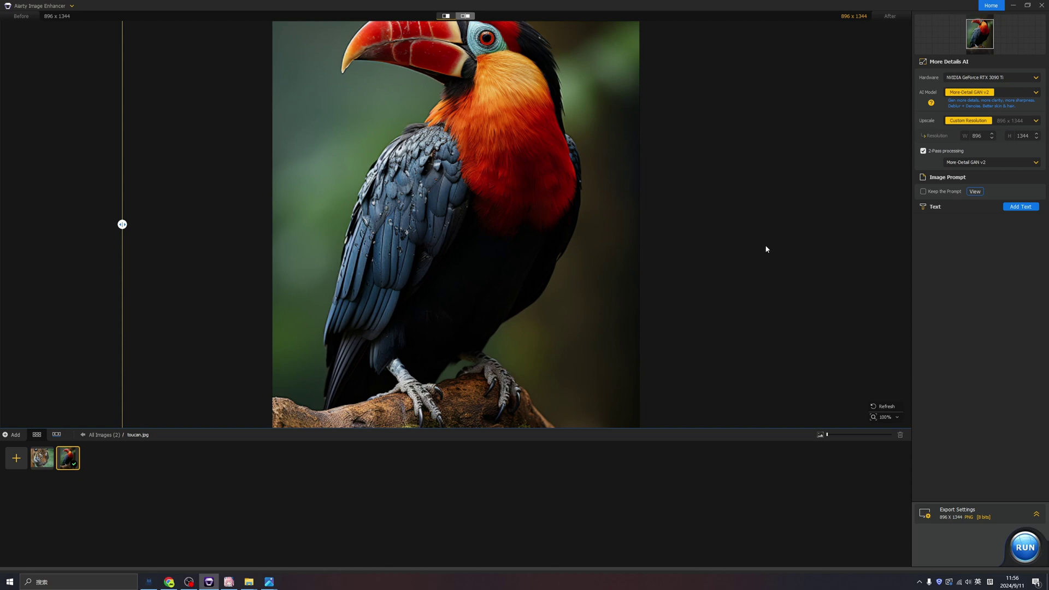
{"action": "left_click", "coordinate": [1021, 207]}
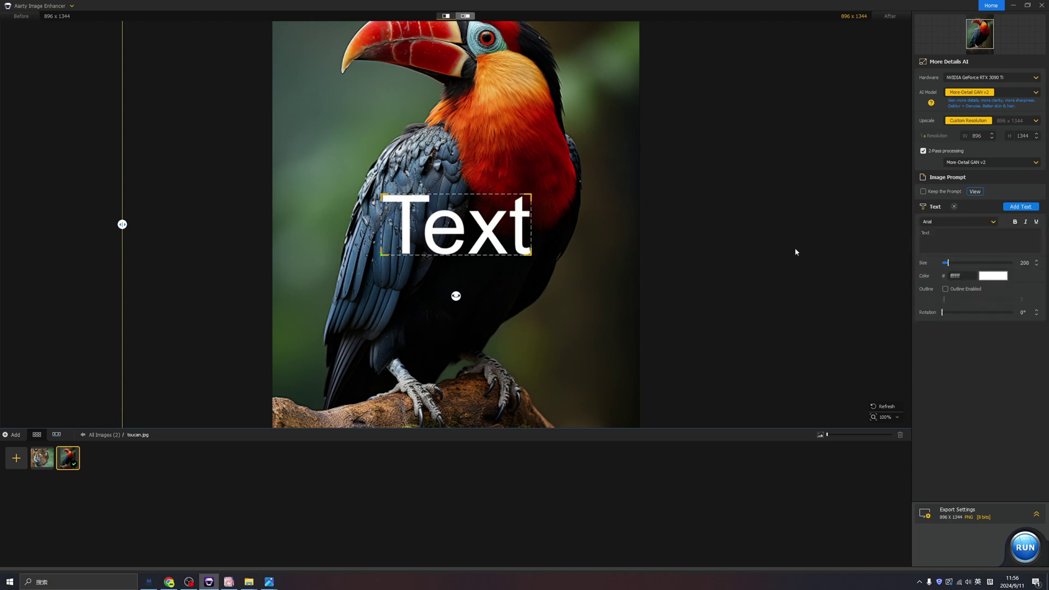
{"action": "left_click_drag", "start_coordinate": [487, 225], "coordinate": [573, 307]}
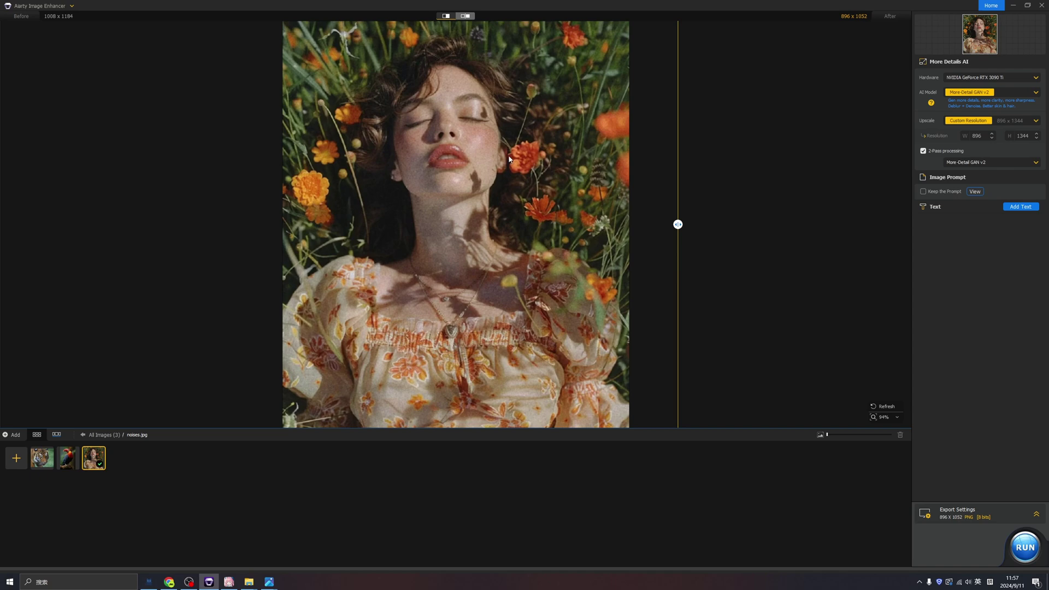
{"action": "scroll", "coordinate": [474, 142], "scroll_direction": "up", "scroll_amount": 2}
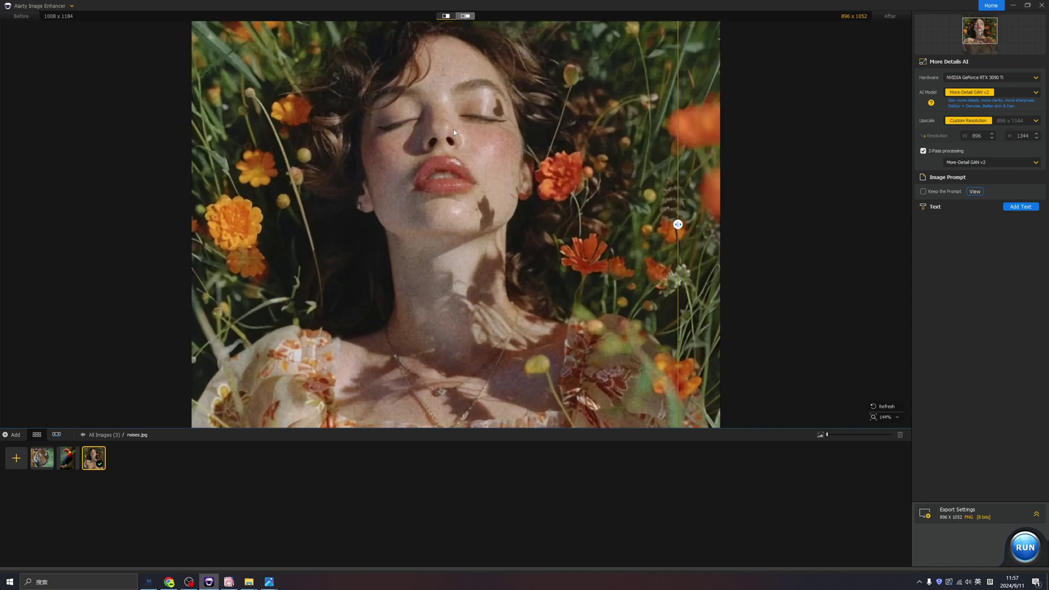
{"action": "scroll", "coordinate": [475, 142], "scroll_direction": "up", "scroll_amount": 2}
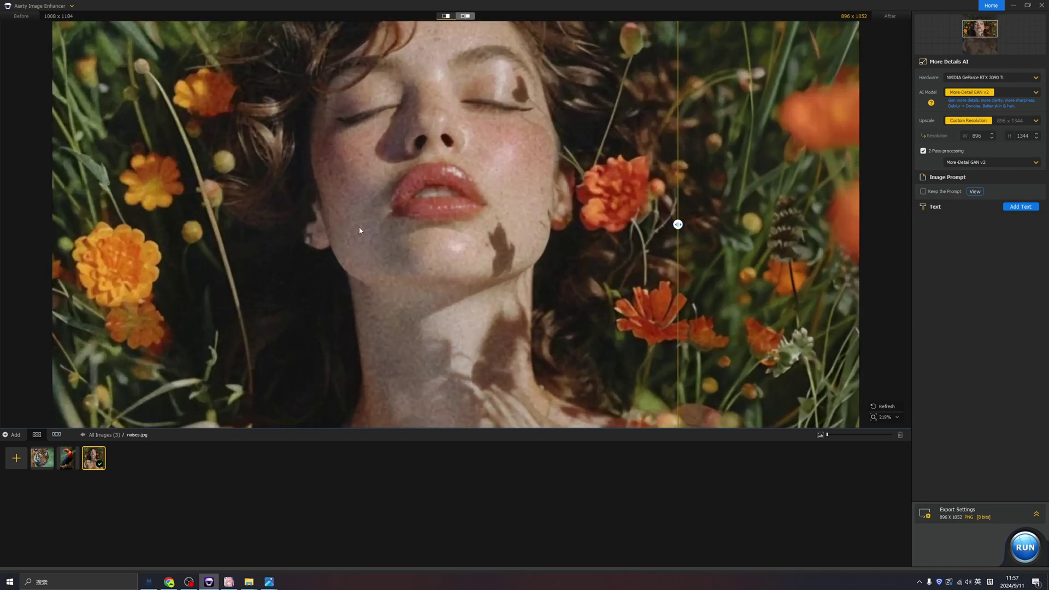
{"action": "scroll", "coordinate": [459, 226], "scroll_direction": "down", "scroll_amount": 2}
Drag the before/after divider left to reveal more of the denoised roses portrait
{"action": "left_click_drag", "start_coordinate": [677, 224], "coordinate": [239, 215]}
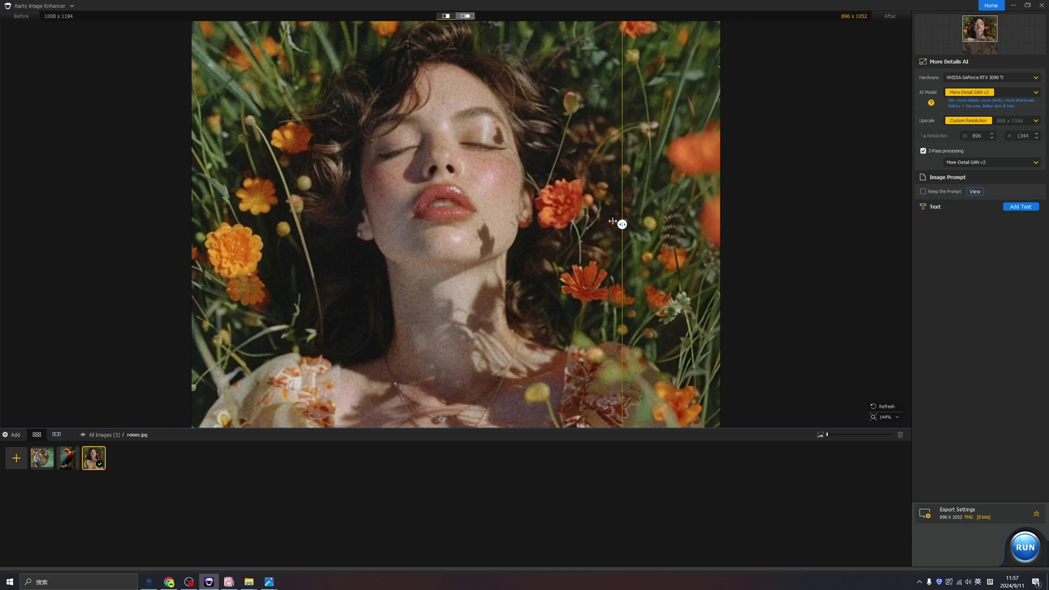
{"action": "scroll", "coordinate": [539, 217], "scroll_direction": "up", "scroll_amount": 2}
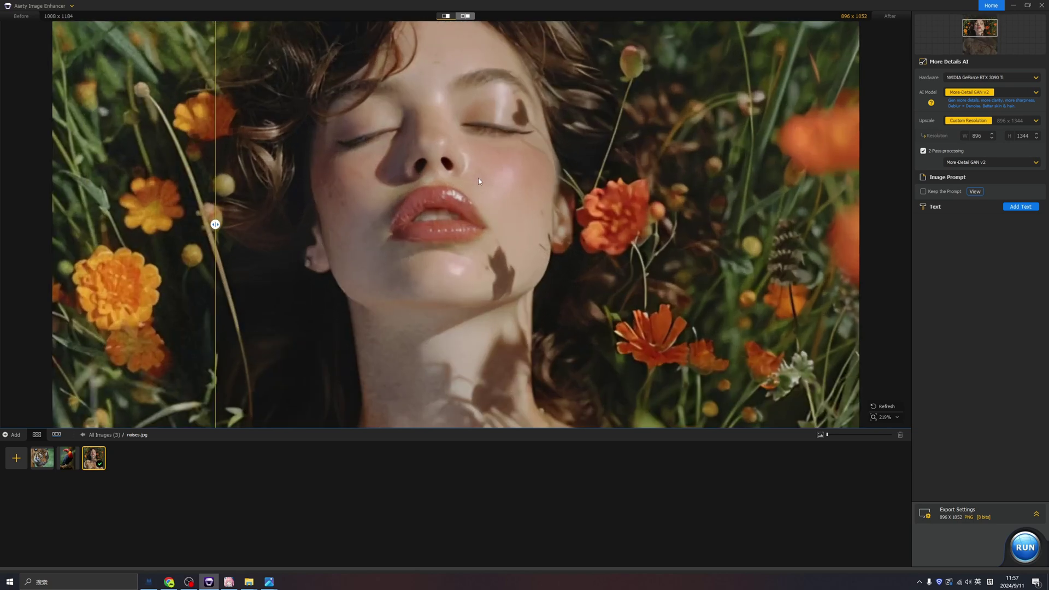
{"action": "scroll", "coordinate": [552, 243], "scroll_direction": "down", "scroll_amount": 2}
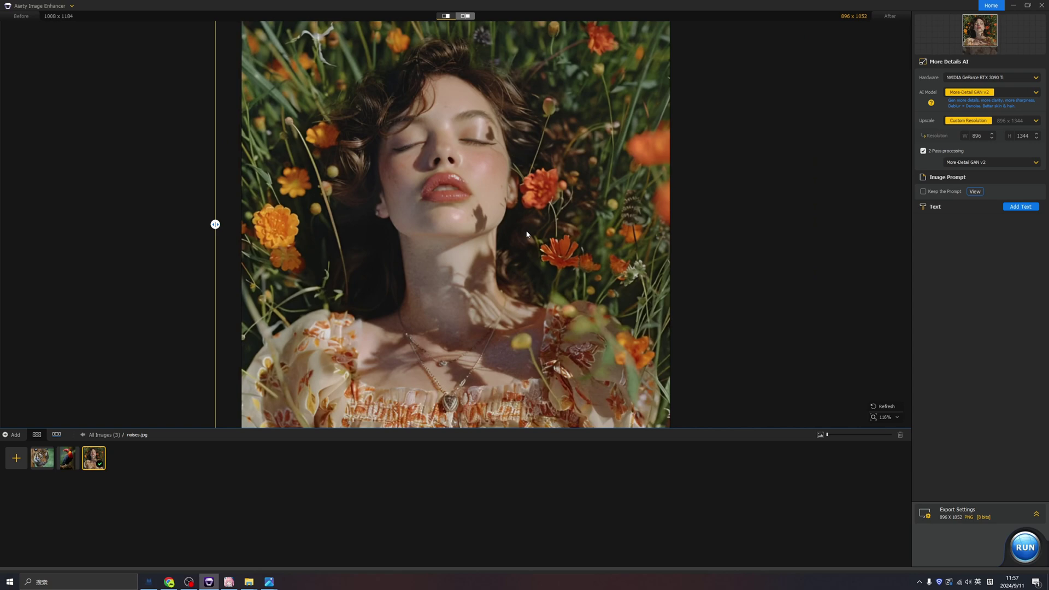
{"action": "scroll", "coordinate": [548, 200], "scroll_direction": "up", "scroll_amount": 2}
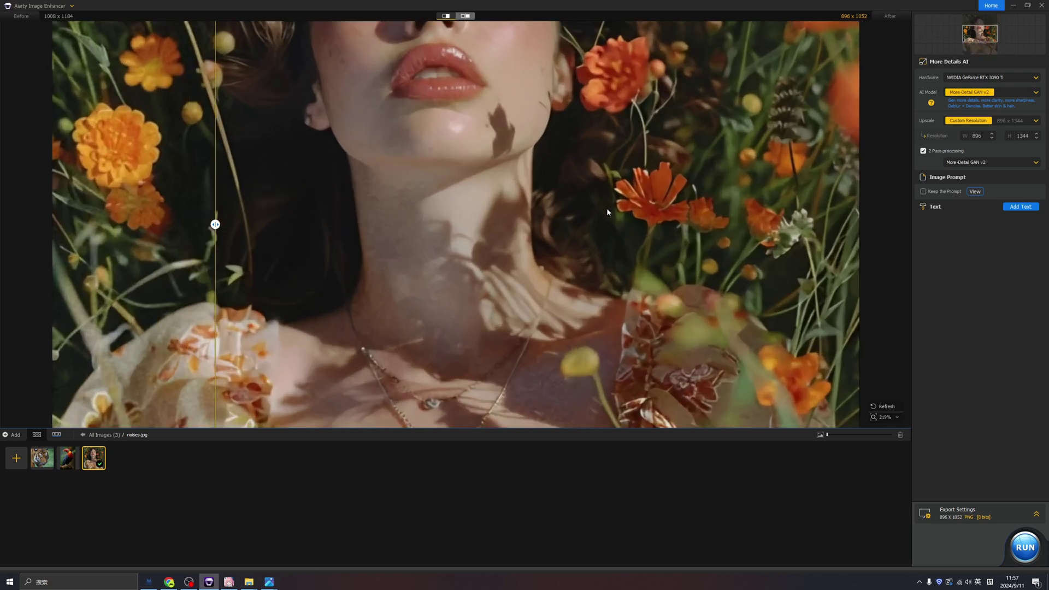
{"action": "scroll", "coordinate": [618, 228], "scroll_direction": "down", "scroll_amount": 1}
{"action": "scroll", "coordinate": [421, 216], "scroll_direction": "down", "scroll_amount": 1}
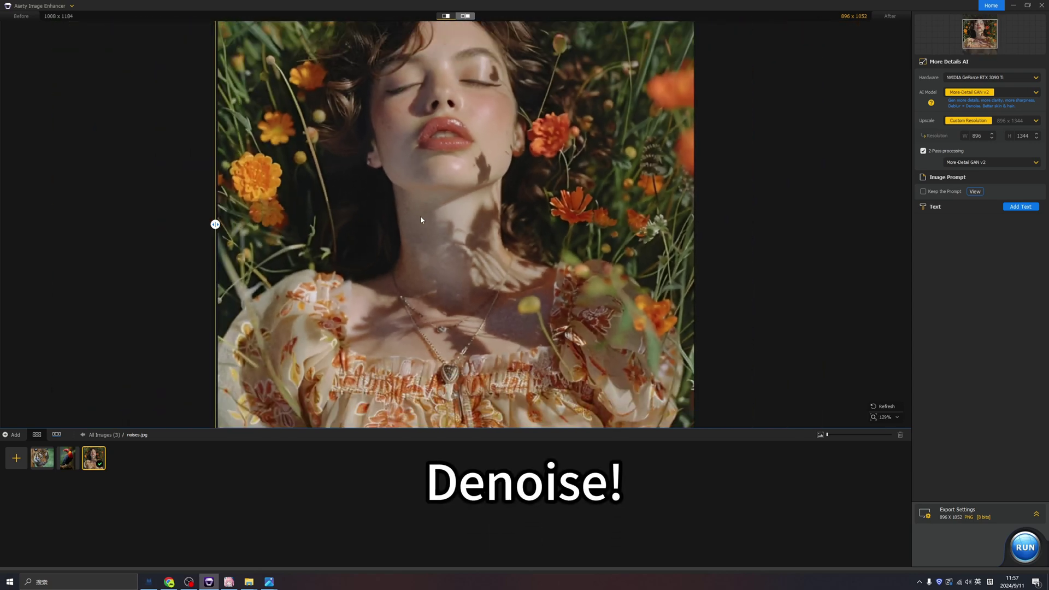
{"action": "scroll", "coordinate": [302, 217], "scroll_direction": "down", "scroll_amount": 1}
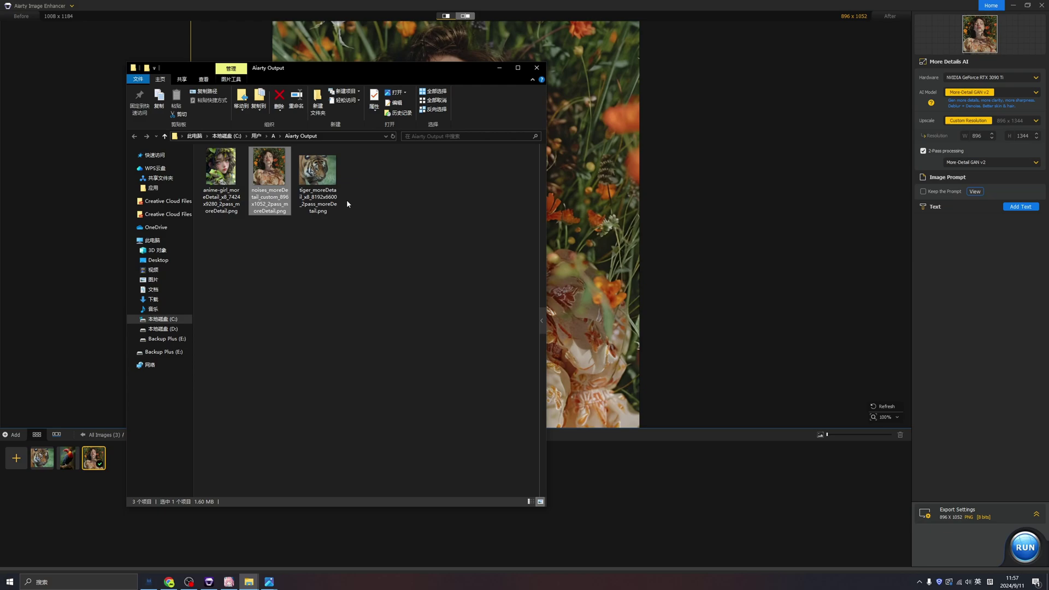
{"action": "scroll", "coordinate": [287, 207], "scroll_direction": "up", "scroll_amount": 3}
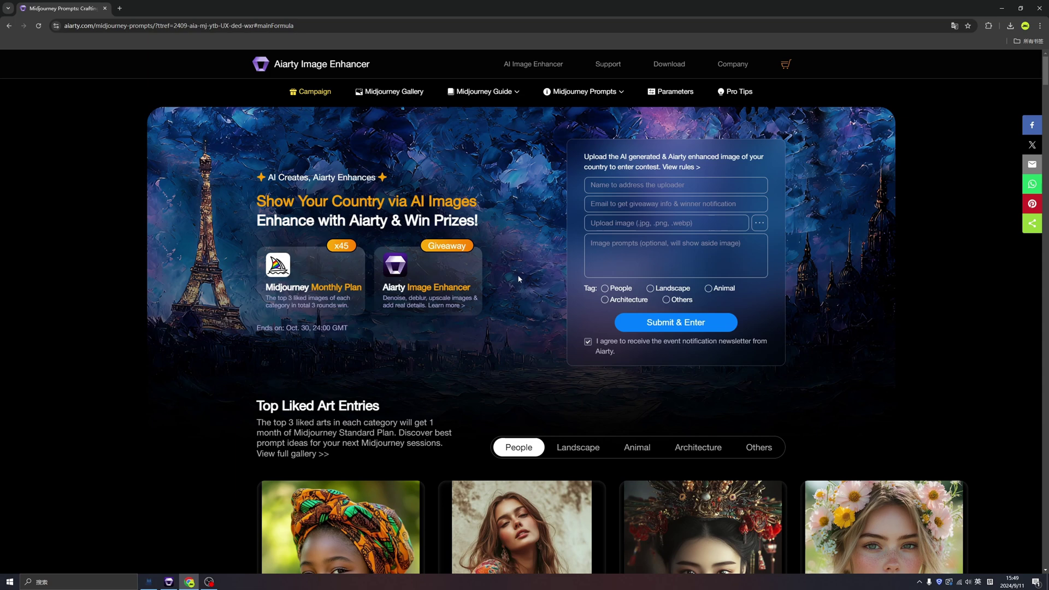
Open the Midjourney Gallery's Top Liked Art Entries and copy the Nana portrait's prompt
{"action": "left_click", "coordinate": [392, 99]}
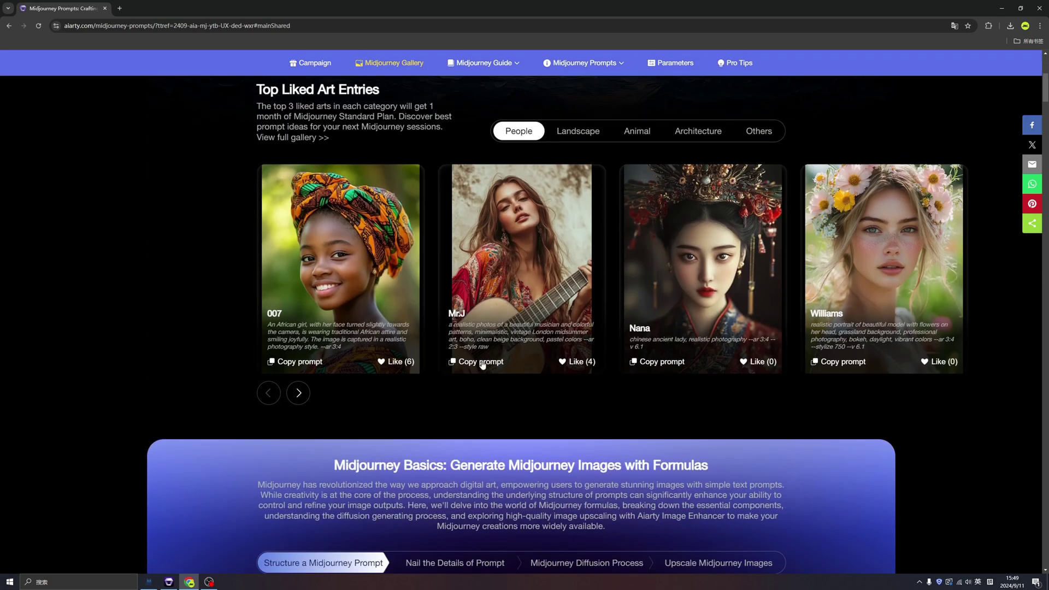
{"action": "left_click", "coordinate": [662, 362]}
{"action": "scroll", "coordinate": [839, 217], "scroll_direction": "up", "scroll_amount": 1}
{"action": "scroll", "coordinate": [719, 443], "scroll_direction": "down", "scroll_amount": 1}
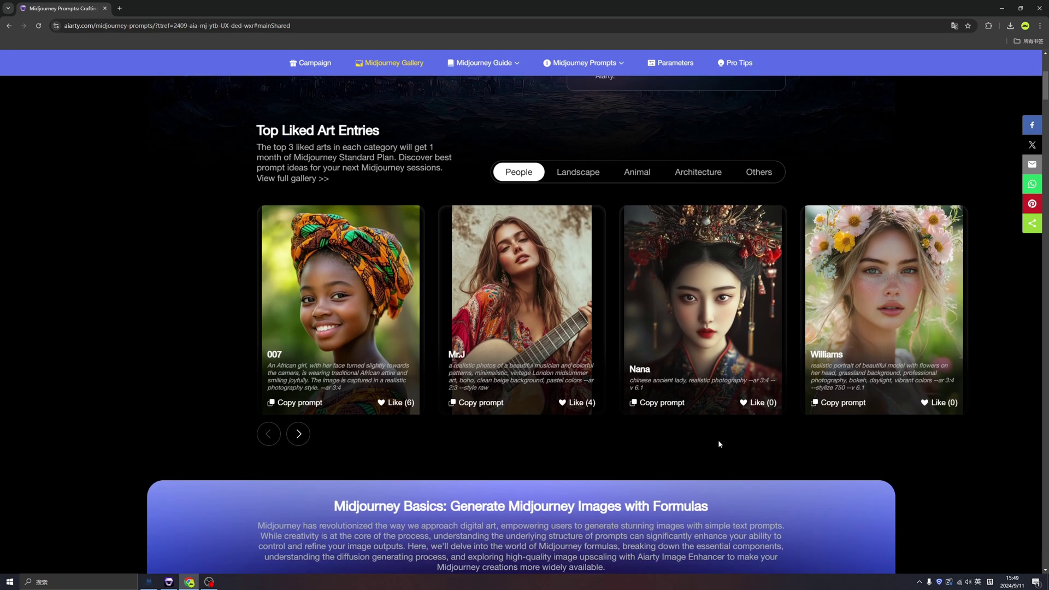
{"action": "scroll", "coordinate": [719, 444], "scroll_direction": "down", "scroll_amount": 2}
{"action": "scroll", "coordinate": [716, 442], "scroll_direction": "down", "scroll_amount": 1}
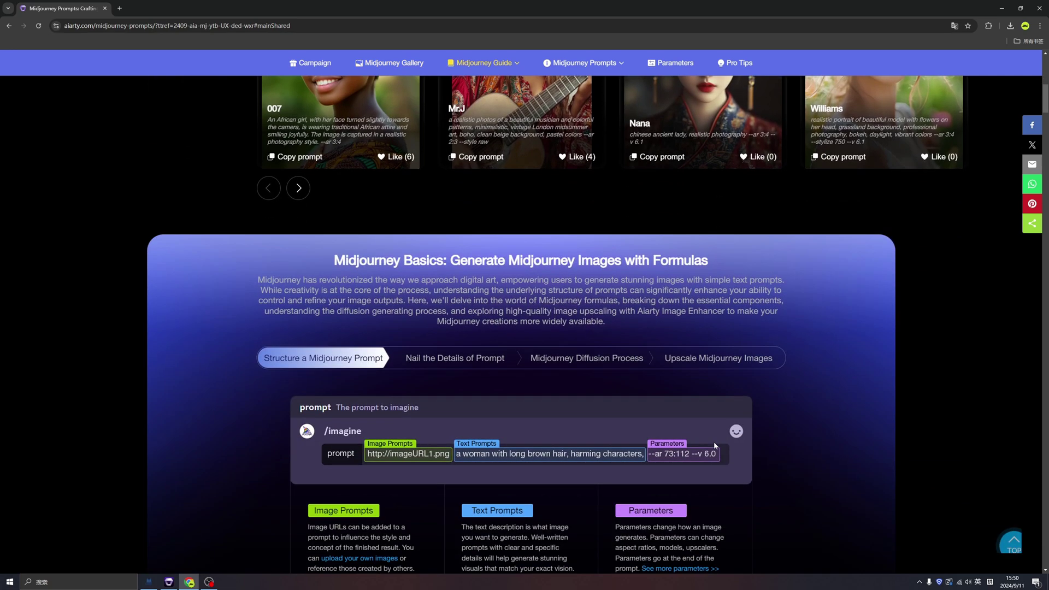
{"action": "scroll", "coordinate": [800, 351], "scroll_direction": "down", "scroll_amount": 1}
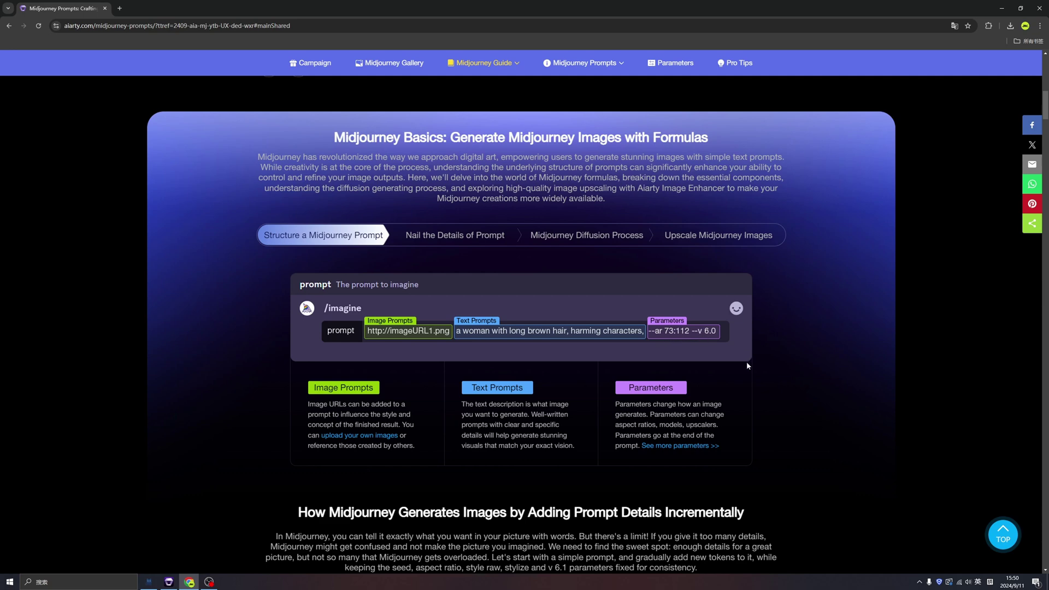
{"action": "scroll", "coordinate": [747, 361], "scroll_direction": "down", "scroll_amount": 1}
{"action": "scroll", "coordinate": [744, 359], "scroll_direction": "up", "scroll_amount": 1}
{"action": "scroll", "coordinate": [788, 410], "scroll_direction": "down", "scroll_amount": 3}
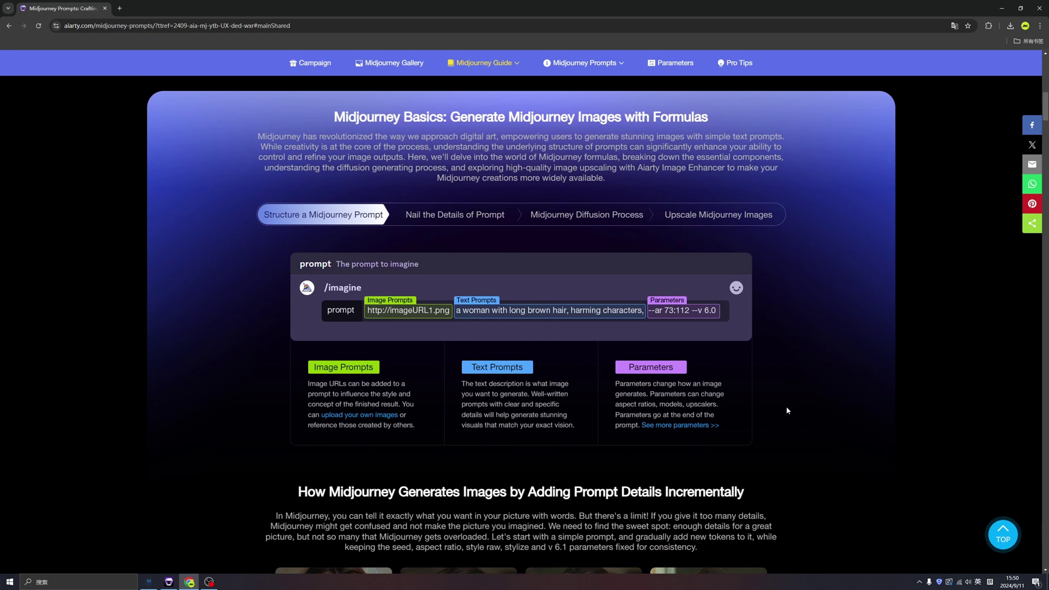
{"action": "scroll", "coordinate": [785, 410], "scroll_direction": "down", "scroll_amount": 1}
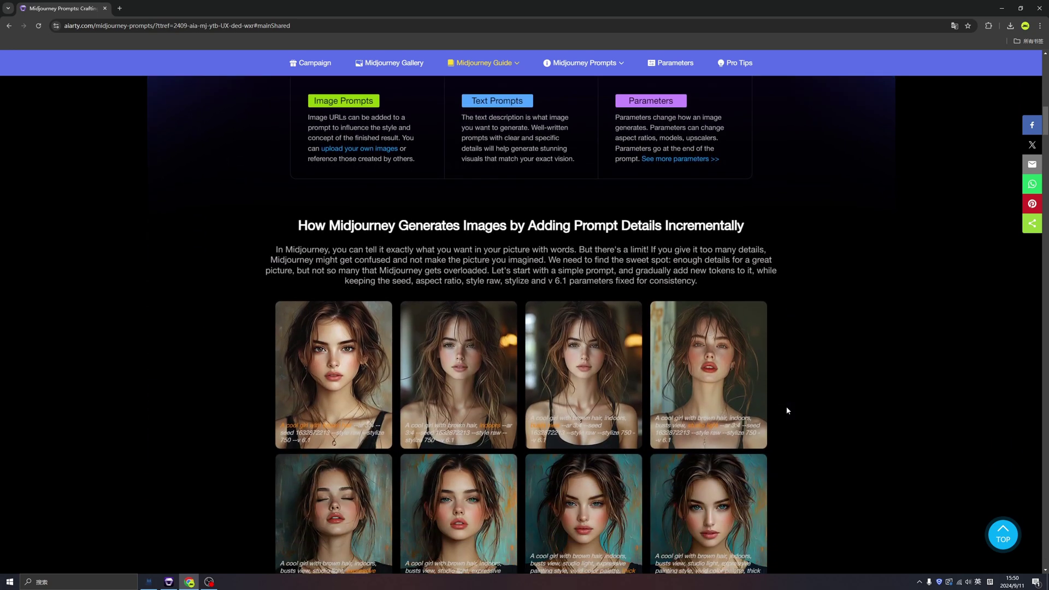
{"action": "scroll", "coordinate": [820, 369], "scroll_direction": "up", "scroll_amount": 1}
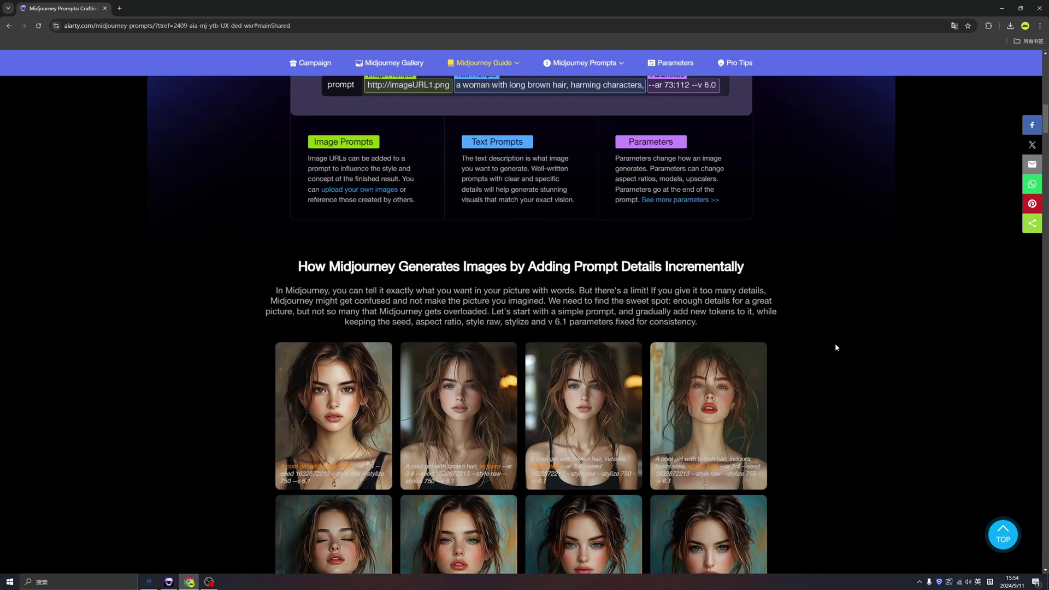
{"action": "scroll", "coordinate": [836, 347], "scroll_direction": "down", "scroll_amount": 1}
{"action": "scroll", "coordinate": [836, 348], "scroll_direction": "down", "scroll_amount": 4}
{"action": "scroll", "coordinate": [836, 348], "scroll_direction": "down", "scroll_amount": 1}
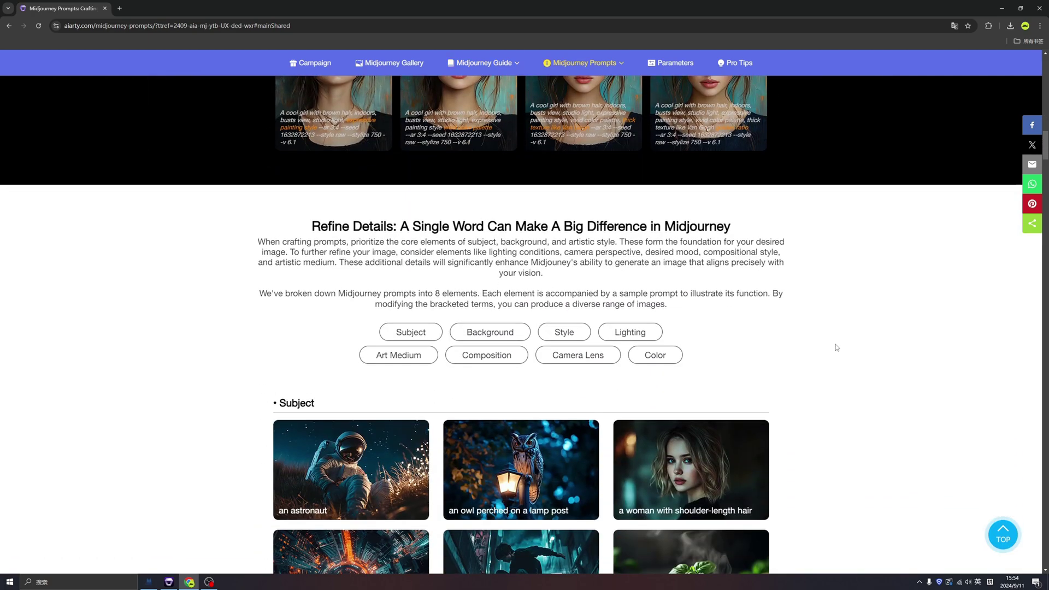
{"action": "scroll", "coordinate": [835, 347], "scroll_direction": "down", "scroll_amount": 1}
{"action": "scroll", "coordinate": [836, 346], "scroll_direction": "down", "scroll_amount": 1}
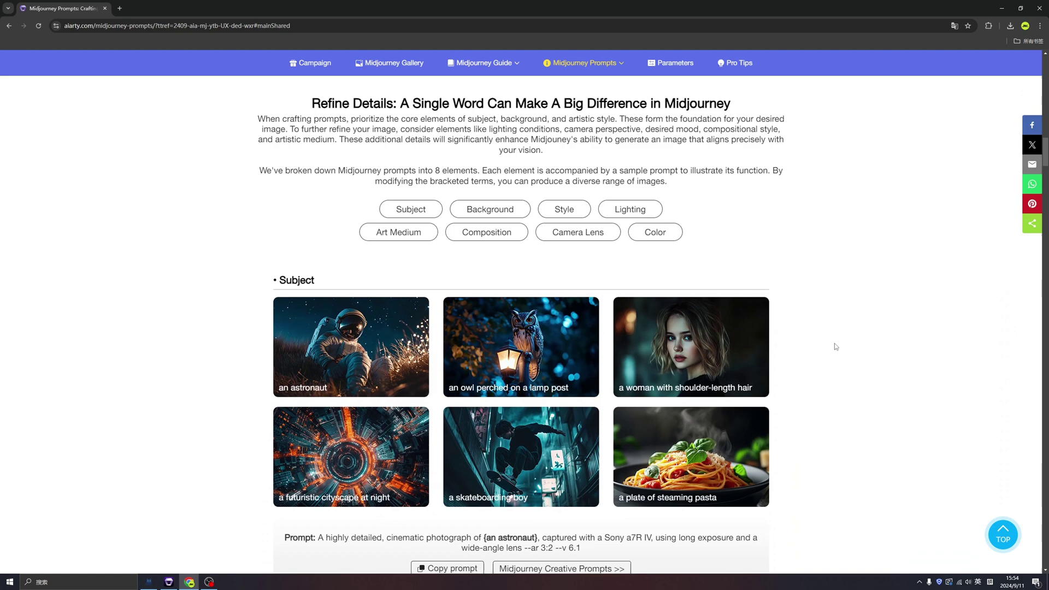
{"action": "scroll", "coordinate": [835, 346], "scroll_direction": "down", "scroll_amount": 1}
{"action": "scroll", "coordinate": [834, 346], "scroll_direction": "down", "scroll_amount": 2}
{"action": "scroll", "coordinate": [835, 346], "scroll_direction": "up", "scroll_amount": 1}
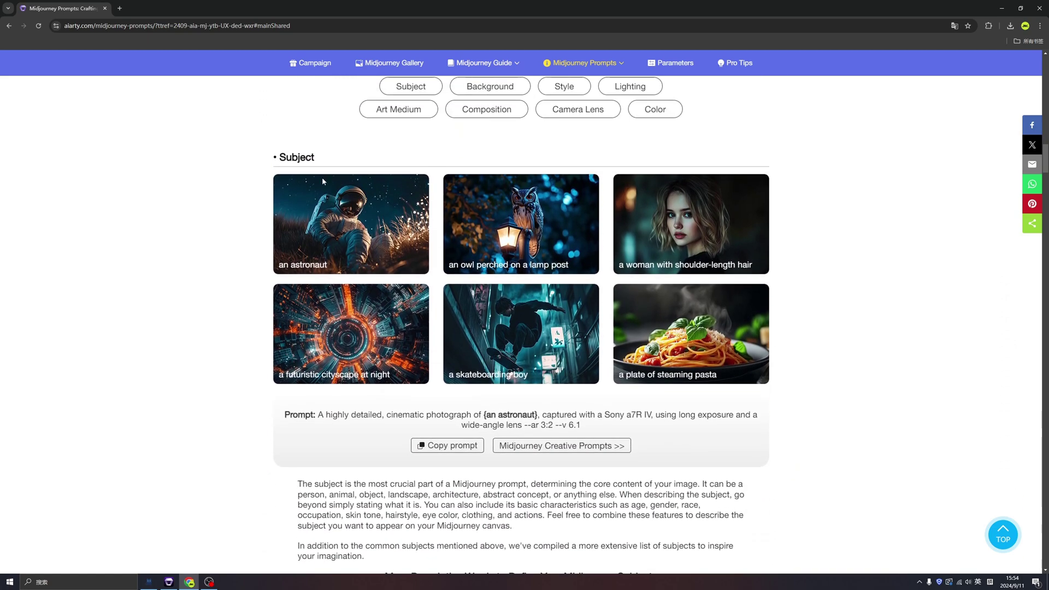
{"action": "scroll", "coordinate": [447, 299], "scroll_direction": "down", "scroll_amount": 1}
{"action": "scroll", "coordinate": [559, 334], "scroll_direction": "down", "scroll_amount": 3}
{"action": "scroll", "coordinate": [559, 335], "scroll_direction": "down", "scroll_amount": 3}
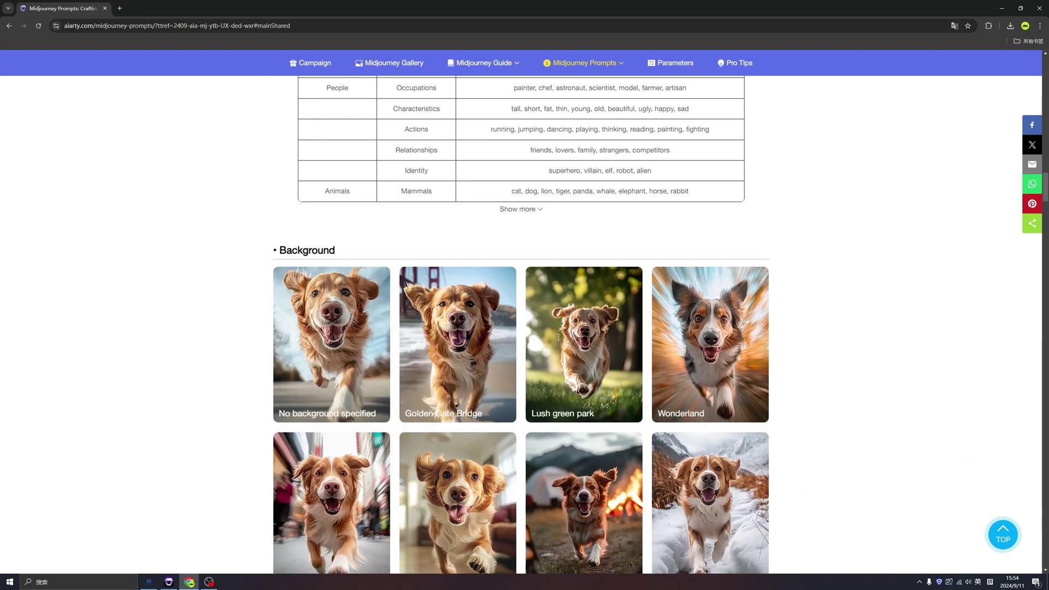
{"action": "scroll", "coordinate": [559, 337], "scroll_direction": "down", "scroll_amount": 1}
{"action": "scroll", "coordinate": [561, 338], "scroll_direction": "down", "scroll_amount": 2}
{"action": "scroll", "coordinate": [561, 337], "scroll_direction": "down", "scroll_amount": 3}
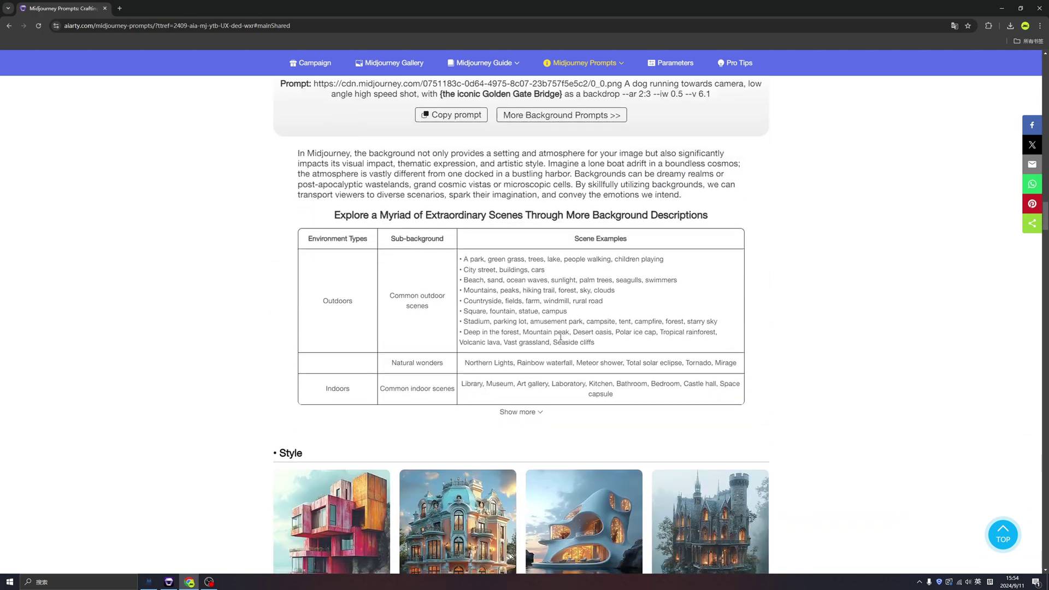
{"action": "scroll", "coordinate": [561, 337], "scroll_direction": "down", "scroll_amount": 3}
{"action": "scroll", "coordinate": [561, 340], "scroll_direction": "down", "scroll_amount": 1}
{"action": "scroll", "coordinate": [562, 339], "scroll_direction": "down", "scroll_amount": 2}
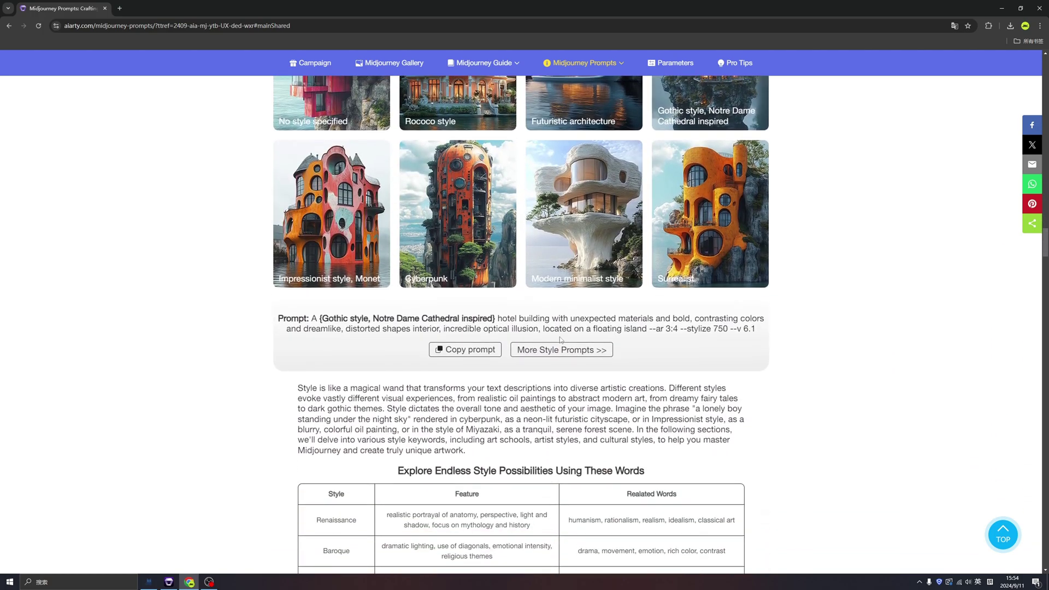
{"action": "scroll", "coordinate": [561, 338], "scroll_direction": "down", "scroll_amount": 1}
{"action": "scroll", "coordinate": [561, 339], "scroll_direction": "up", "scroll_amount": 2}
{"action": "scroll", "coordinate": [561, 338], "scroll_direction": "up", "scroll_amount": 2}
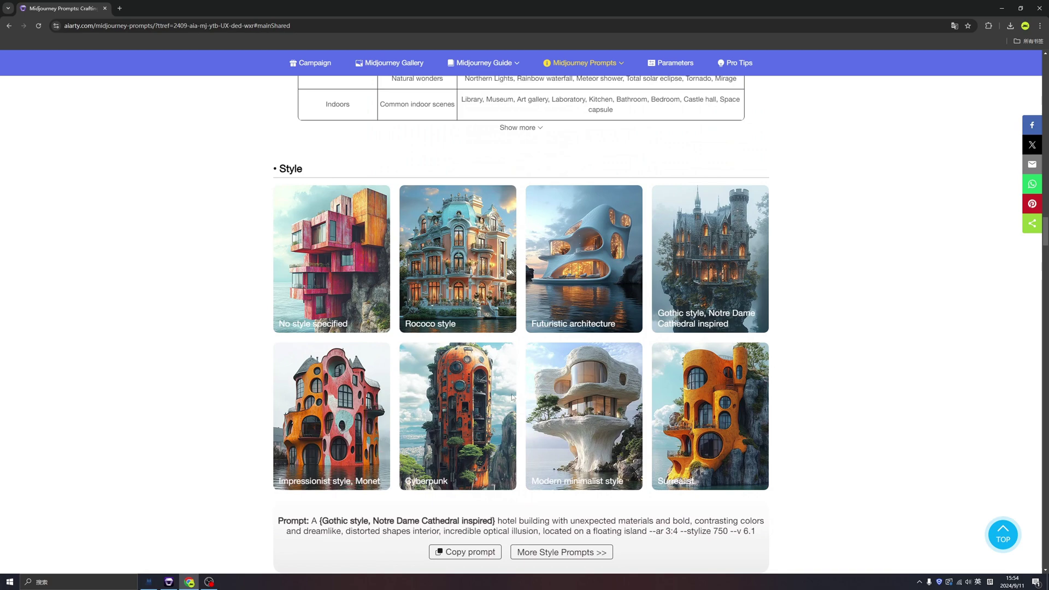
{"action": "scroll", "coordinate": [512, 397], "scroll_direction": "down", "scroll_amount": 3}
{"action": "scroll", "coordinate": [533, 394], "scroll_direction": "down", "scroll_amount": 3}
{"action": "scroll", "coordinate": [556, 392], "scroll_direction": "down", "scroll_amount": 3}
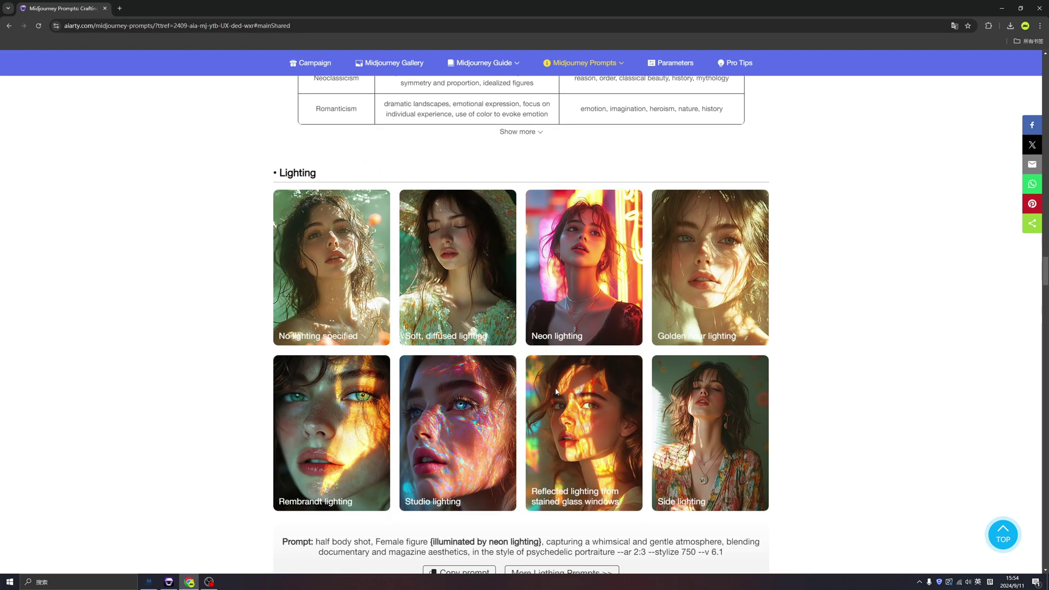
{"action": "scroll", "coordinate": [556, 392], "scroll_direction": "down", "scroll_amount": 1}
{"action": "scroll", "coordinate": [565, 378], "scroll_direction": "down", "scroll_amount": 1}
{"action": "scroll", "coordinate": [601, 336], "scroll_direction": "up", "scroll_amount": 2}
{"action": "scroll", "coordinate": [632, 415], "scroll_direction": "down", "scroll_amount": 1}
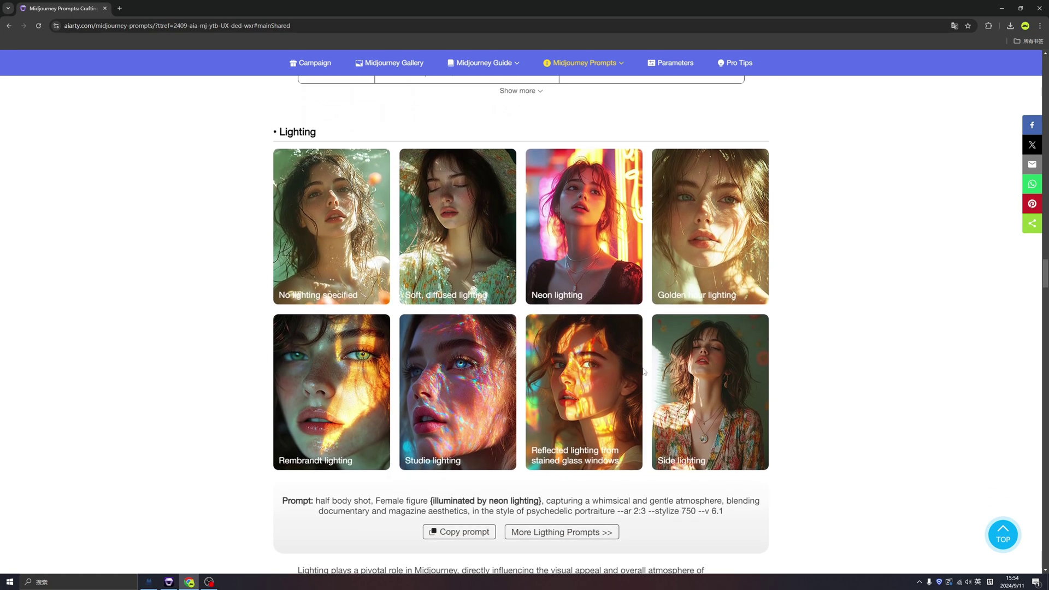
{"action": "scroll", "coordinate": [644, 366], "scroll_direction": "down", "scroll_amount": 1}
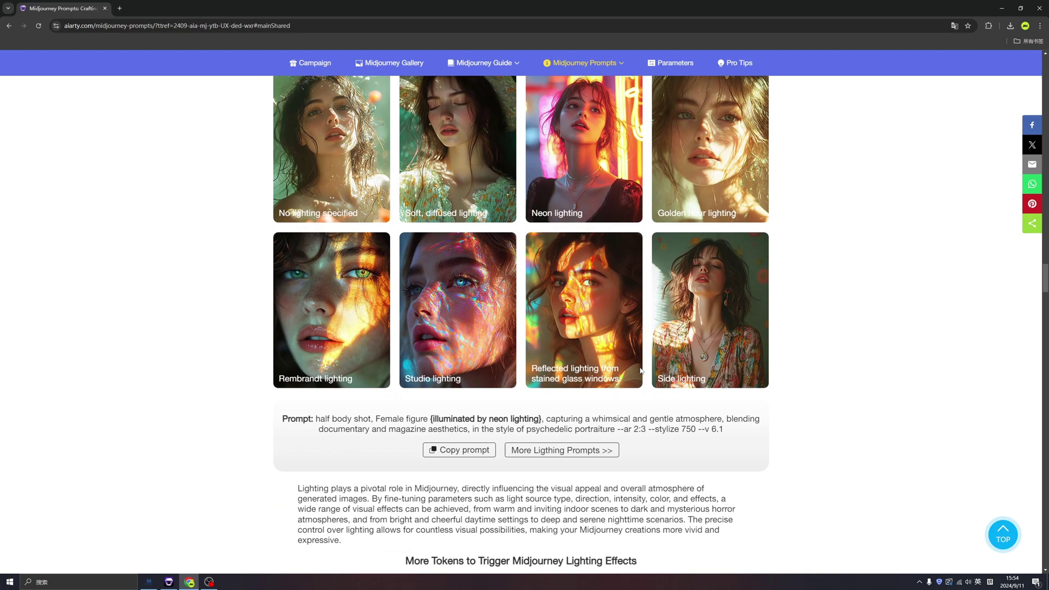
{"action": "scroll", "coordinate": [640, 368], "scroll_direction": "down", "scroll_amount": 1}
{"action": "scroll", "coordinate": [634, 374], "scroll_direction": "down", "scroll_amount": 2}
{"action": "scroll", "coordinate": [634, 374], "scroll_direction": "down", "scroll_amount": 2}
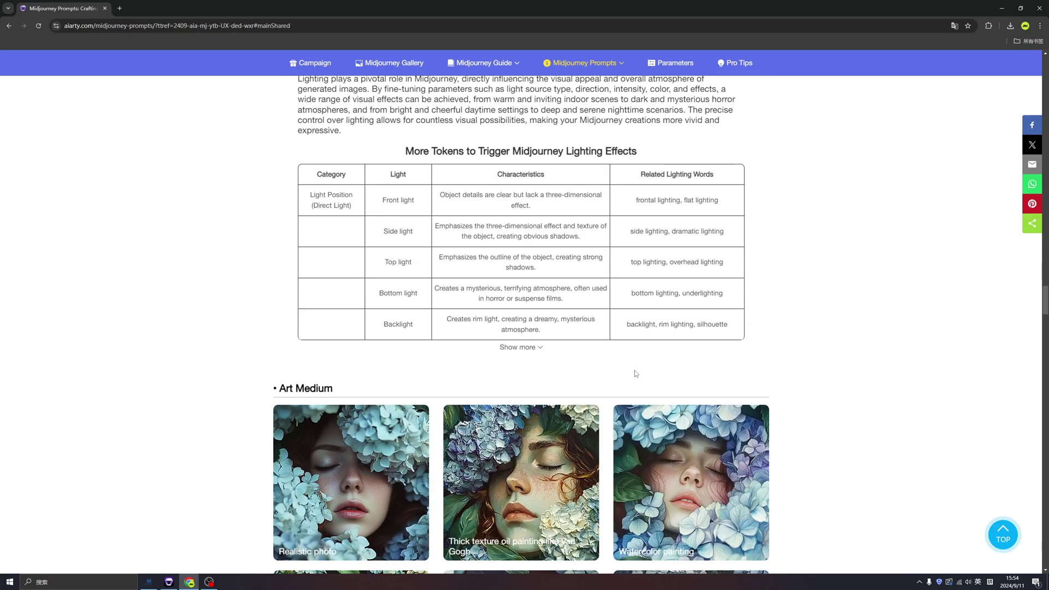
{"action": "scroll", "coordinate": [634, 374], "scroll_direction": "down", "scroll_amount": 2}
{"action": "scroll", "coordinate": [636, 373], "scroll_direction": "down", "scroll_amount": 2}
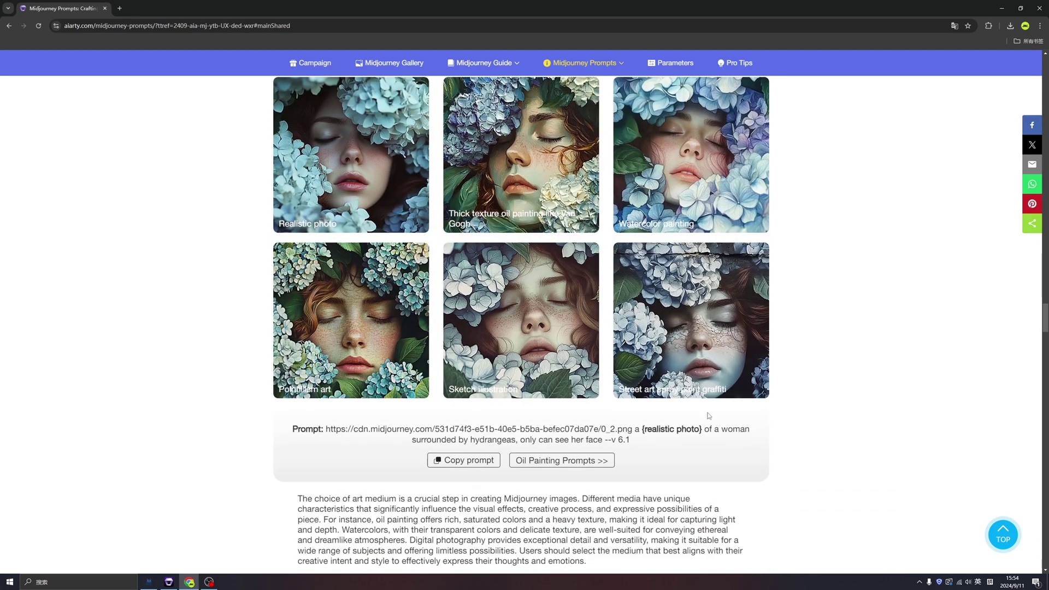
{"action": "scroll", "coordinate": [775, 411], "scroll_direction": "down", "scroll_amount": 2}
{"action": "scroll", "coordinate": [775, 414], "scroll_direction": "down", "scroll_amount": 2}
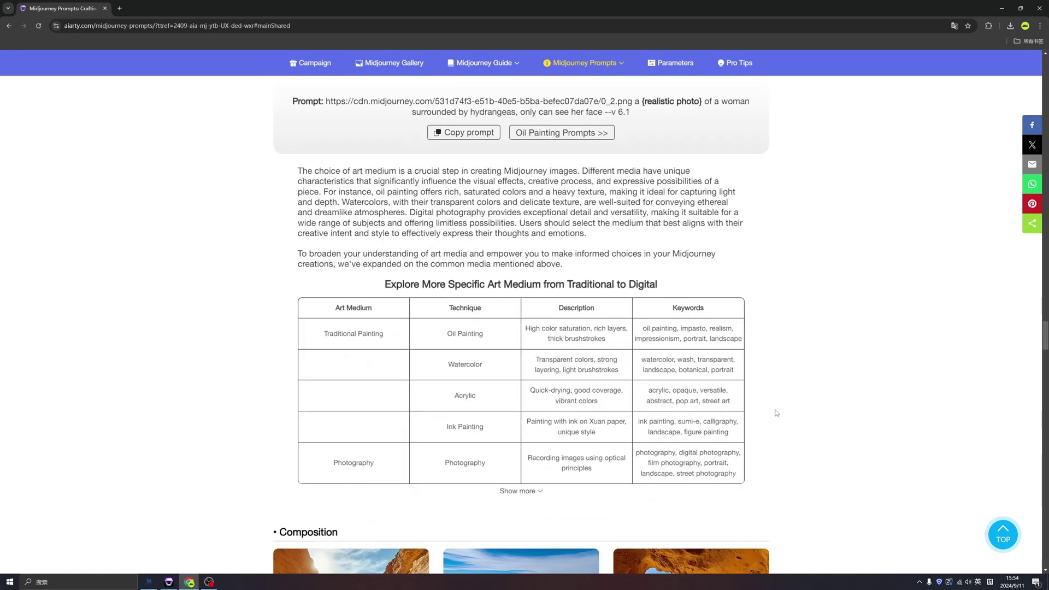
{"action": "scroll", "coordinate": [776, 413], "scroll_direction": "down", "scroll_amount": 3}
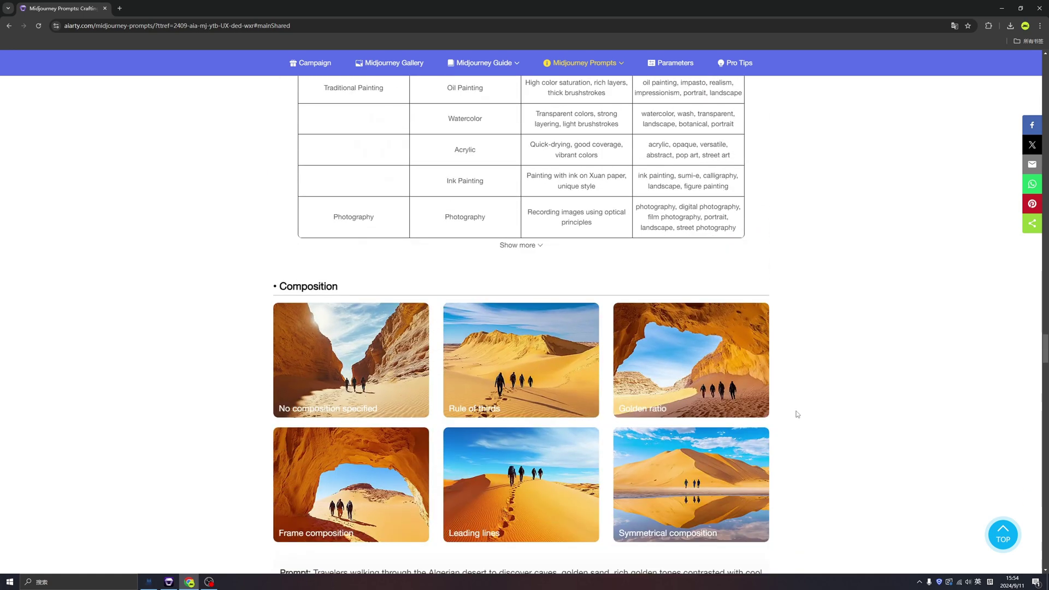
{"action": "scroll", "coordinate": [796, 415], "scroll_direction": "down", "scroll_amount": 2}
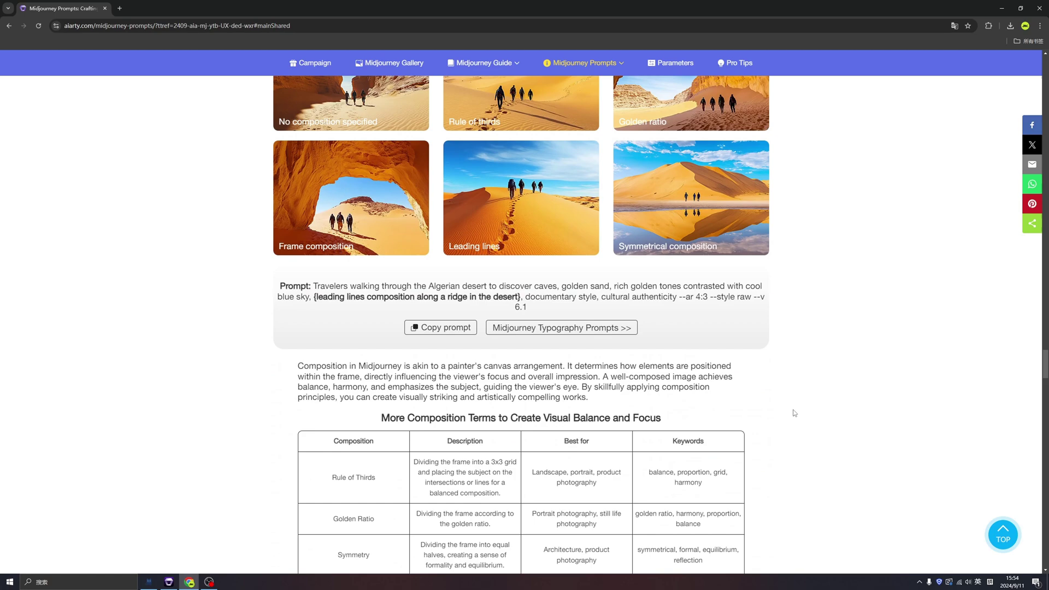
{"action": "scroll", "coordinate": [794, 412], "scroll_direction": "down", "scroll_amount": 2}
{"action": "scroll", "coordinate": [794, 412], "scroll_direction": "down", "scroll_amount": 3}
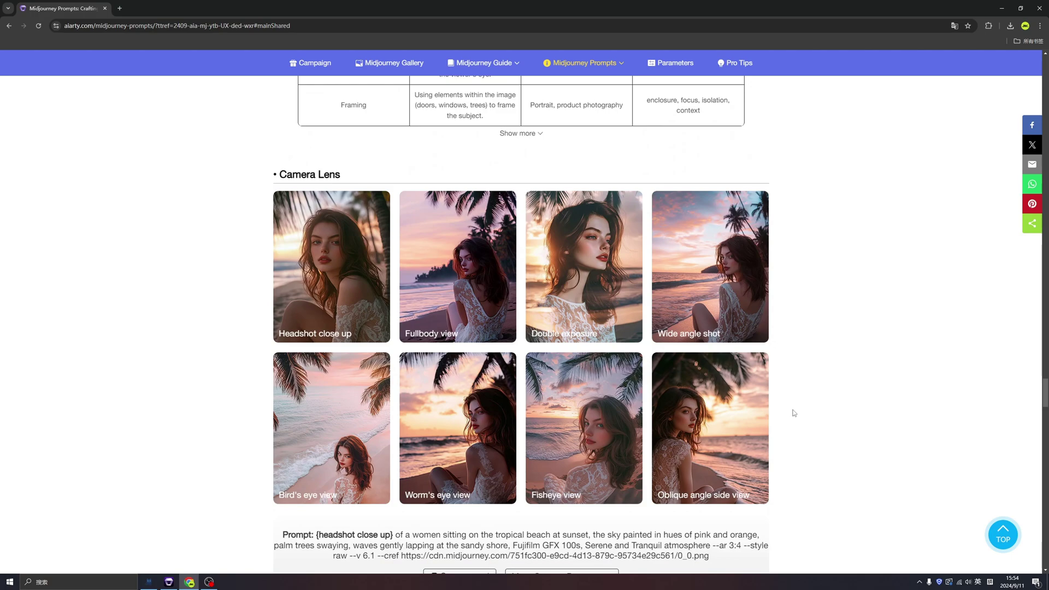
{"action": "scroll", "coordinate": [793, 412], "scroll_direction": "down", "scroll_amount": 3}
{"action": "scroll", "coordinate": [793, 413], "scroll_direction": "down", "scroll_amount": 4}
{"action": "scroll", "coordinate": [792, 412], "scroll_direction": "down", "scroll_amount": 3}
{"action": "scroll", "coordinate": [792, 412], "scroll_direction": "down", "scroll_amount": 3}
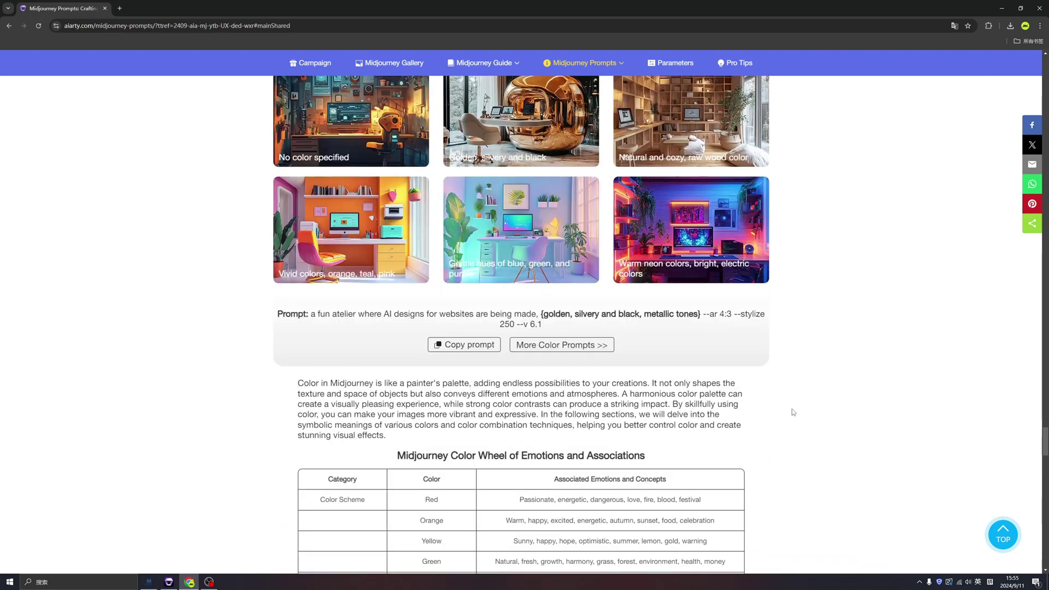
{"action": "scroll", "coordinate": [792, 412], "scroll_direction": "down", "scroll_amount": 5}
{"action": "scroll", "coordinate": [793, 412], "scroll_direction": "down", "scroll_amount": 1}
{"action": "scroll", "coordinate": [792, 412], "scroll_direction": "down", "scroll_amount": 3}
{"action": "scroll", "coordinate": [792, 412], "scroll_direction": "down", "scroll_amount": 3}
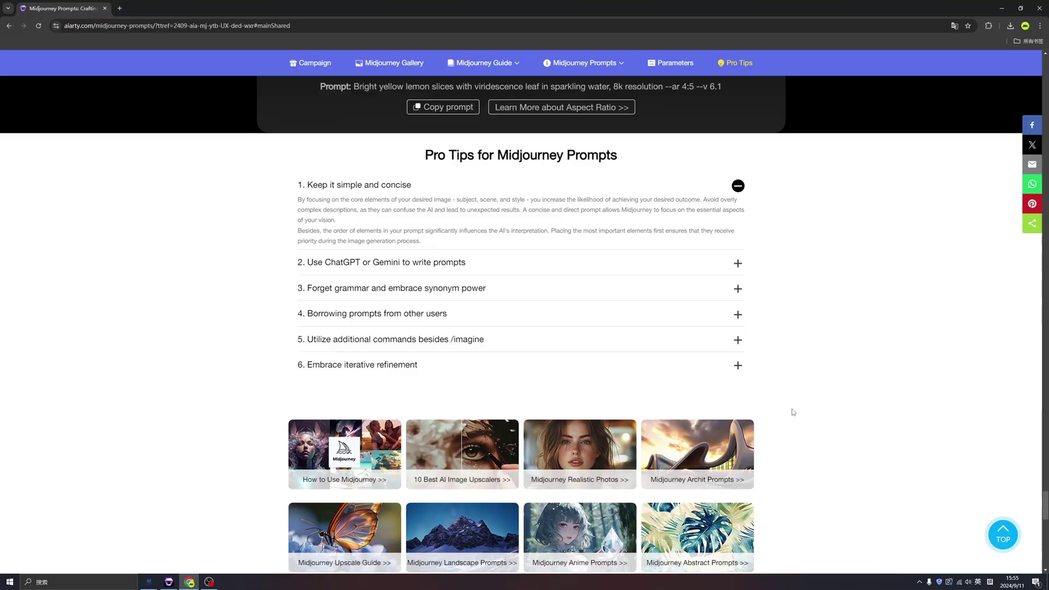